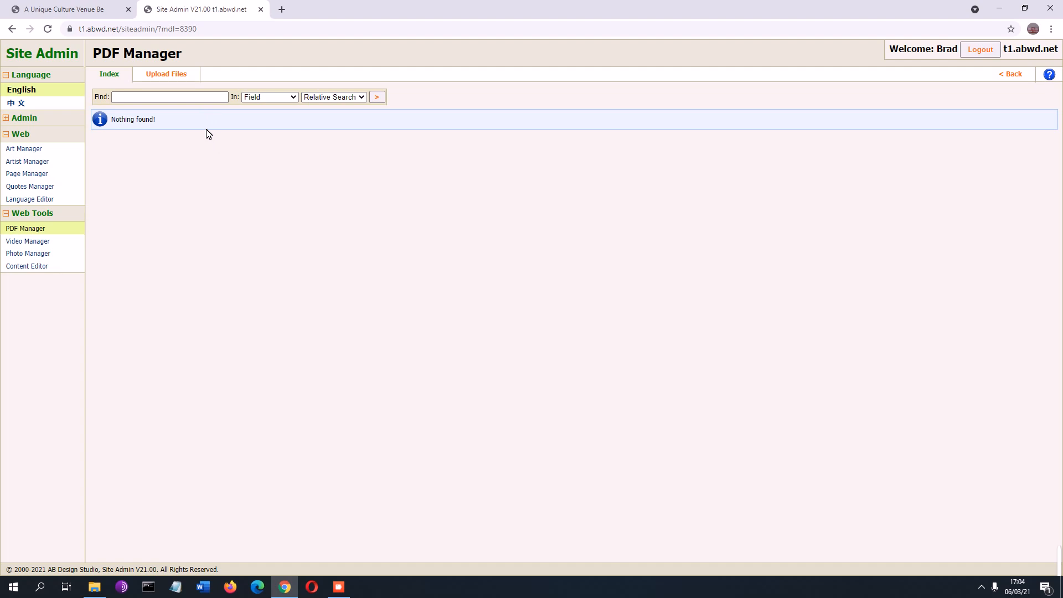
Start a PDF upload and duplicate Deco-Style 22.pdf in the temp folder while choosing files
{"action": "left_click", "coordinate": [182, 80]}
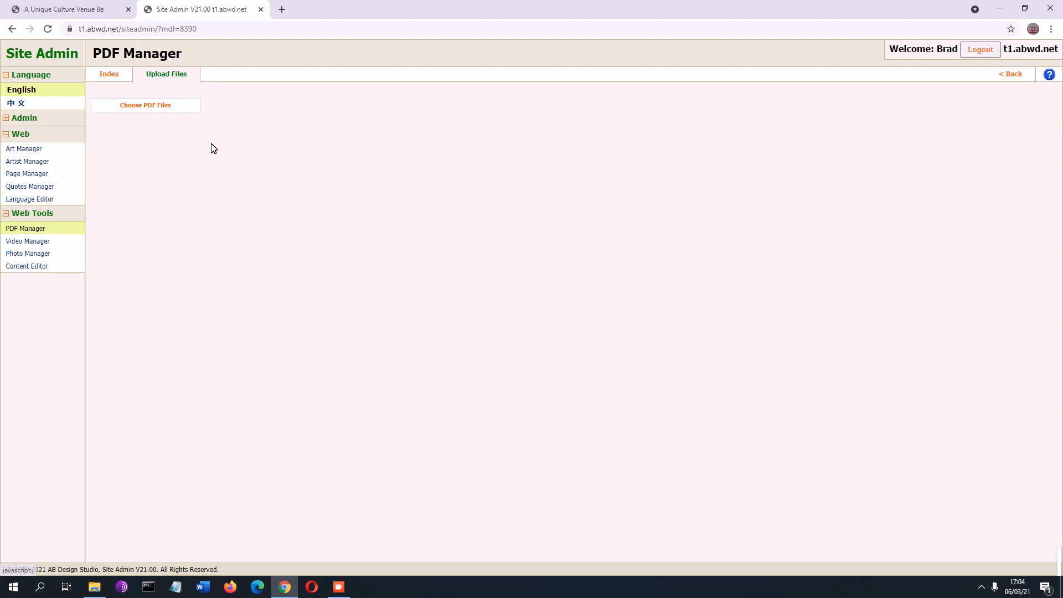
{"action": "left_click", "coordinate": [160, 110]}
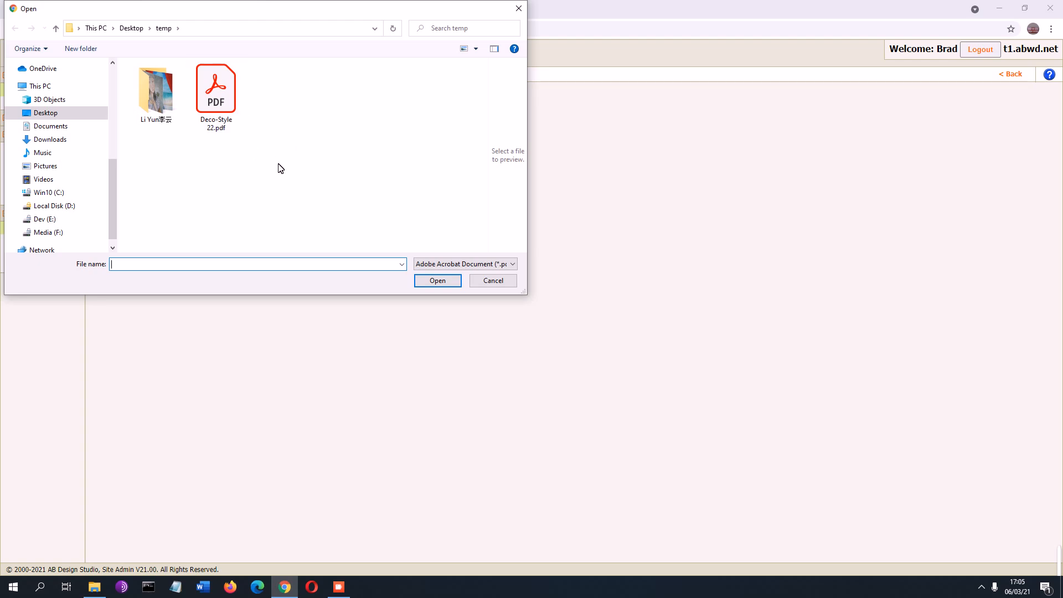
{"action": "left_click", "coordinate": [242, 104]}
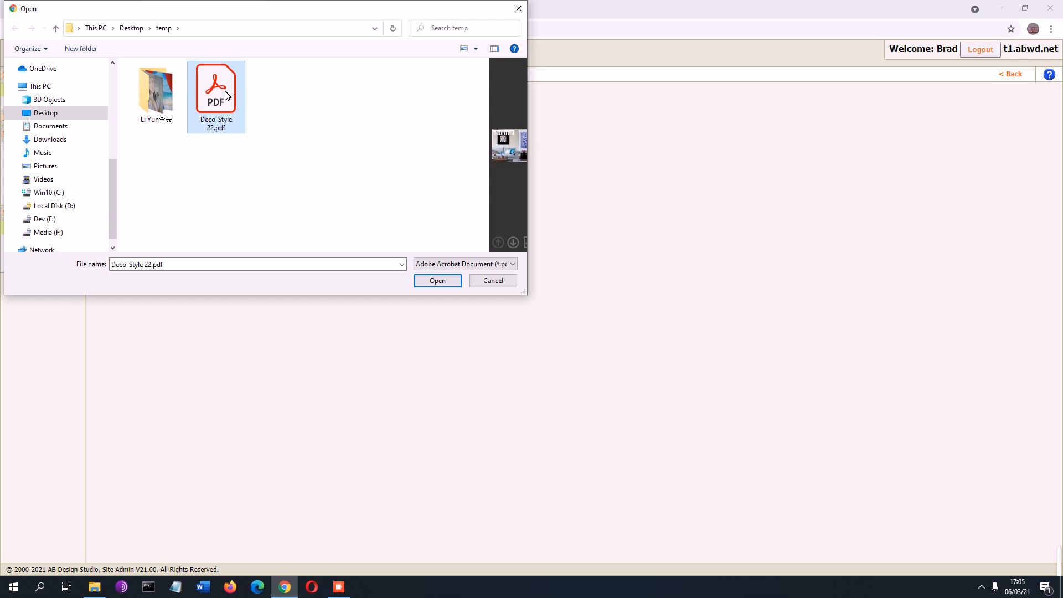
{"action": "left_click", "coordinate": [298, 118]}
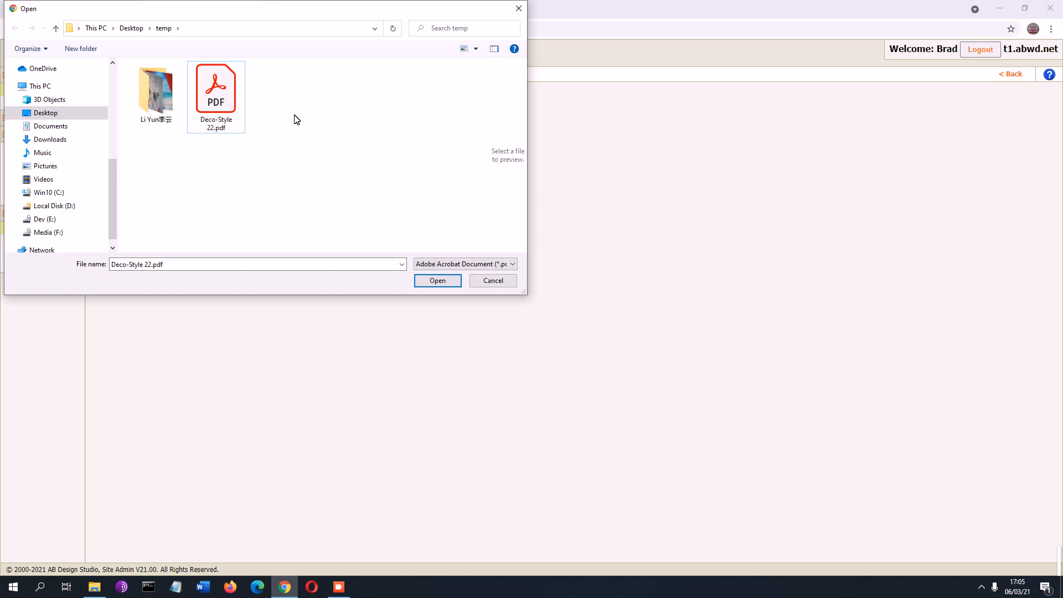
{"action": "left_click", "coordinate": [243, 111]}
{"action": "key", "text": "ctrl+c"}
{"action": "key", "text": "ctrl+v"}
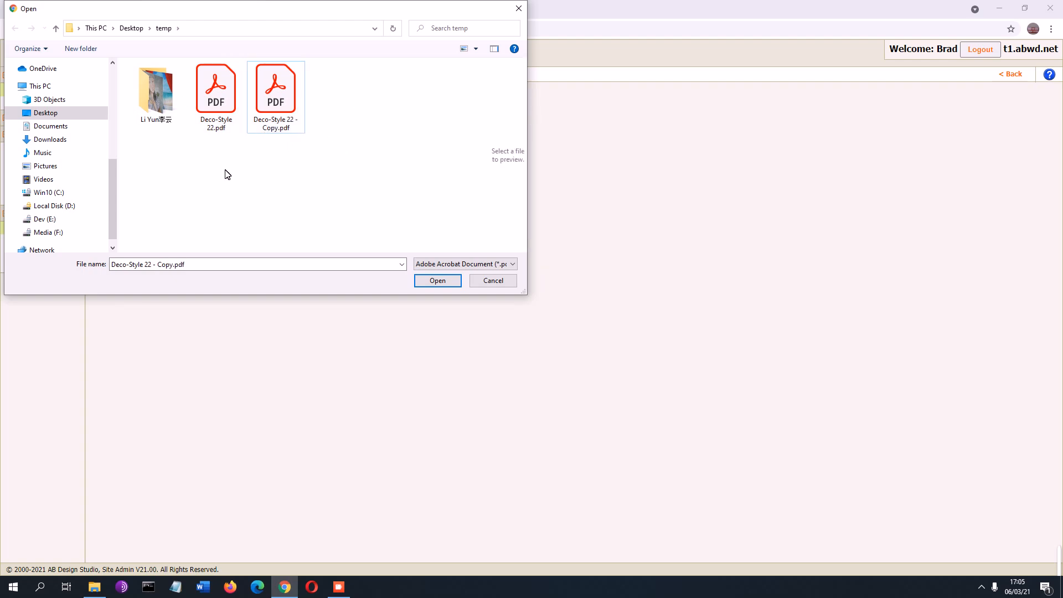
Upload both Deco-Style 22.pdf and Deco-Style 22 - Copy.pdf to the PDF Manager
{"action": "left_click_drag", "start_coordinate": [225, 173], "coordinate": [343, 73]}
{"action": "left_click", "coordinate": [440, 282]}
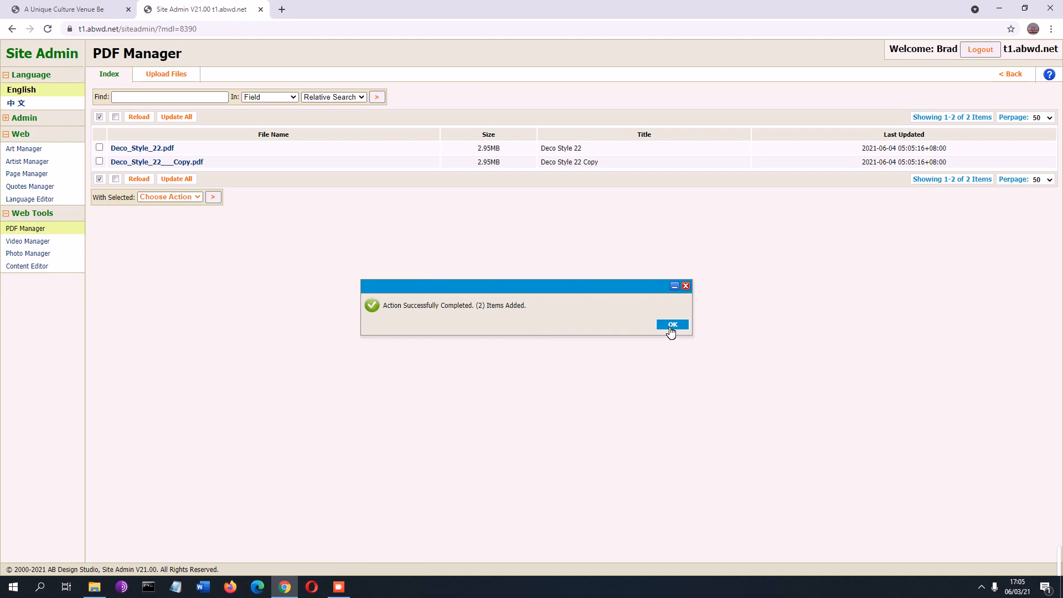
{"action": "left_click", "coordinate": [672, 350]}
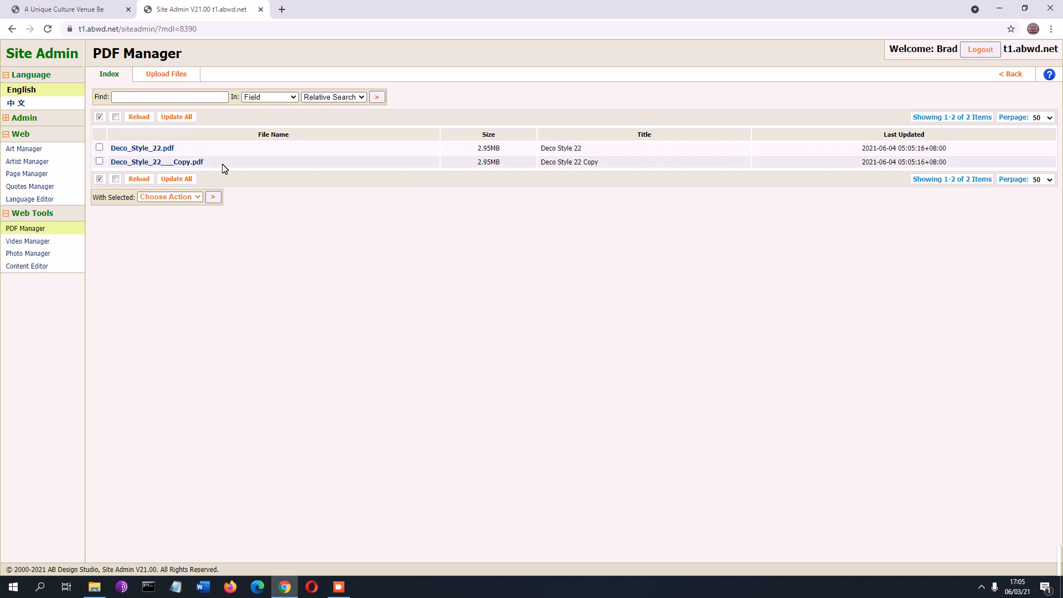
{"action": "left_click", "coordinate": [253, 151]}
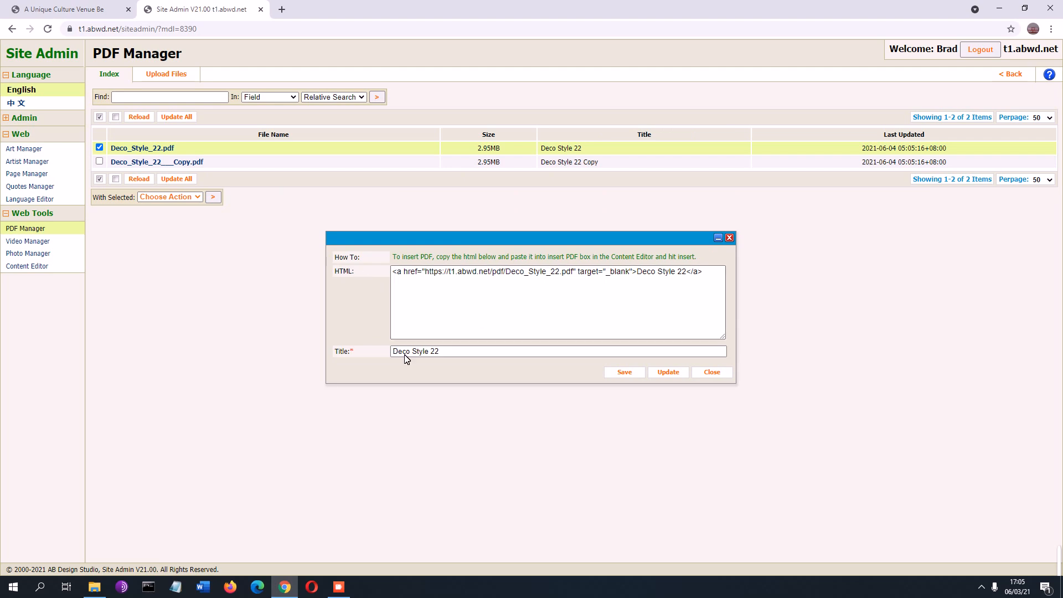
{"action": "left_click_drag", "start_coordinate": [447, 353], "coordinate": [392, 353]}
{"action": "left_click", "coordinate": [471, 353]}
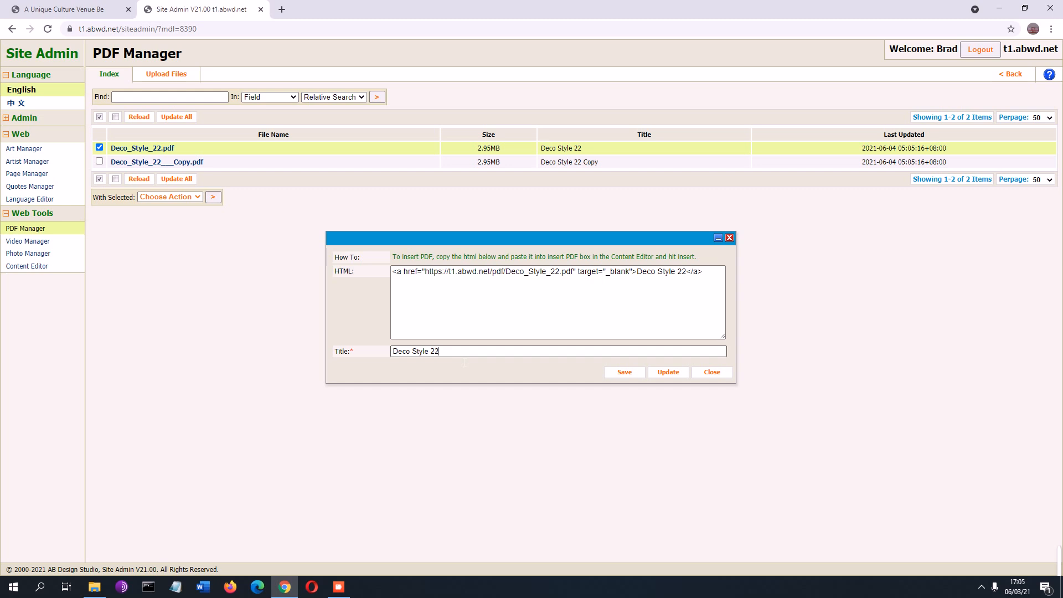
{"action": "left_click_drag", "start_coordinate": [440, 352], "coordinate": [368, 352]}
{"action": "left_click", "coordinate": [455, 356]}
{"action": "type", "text": "vfkvkfjvk hfchf"}
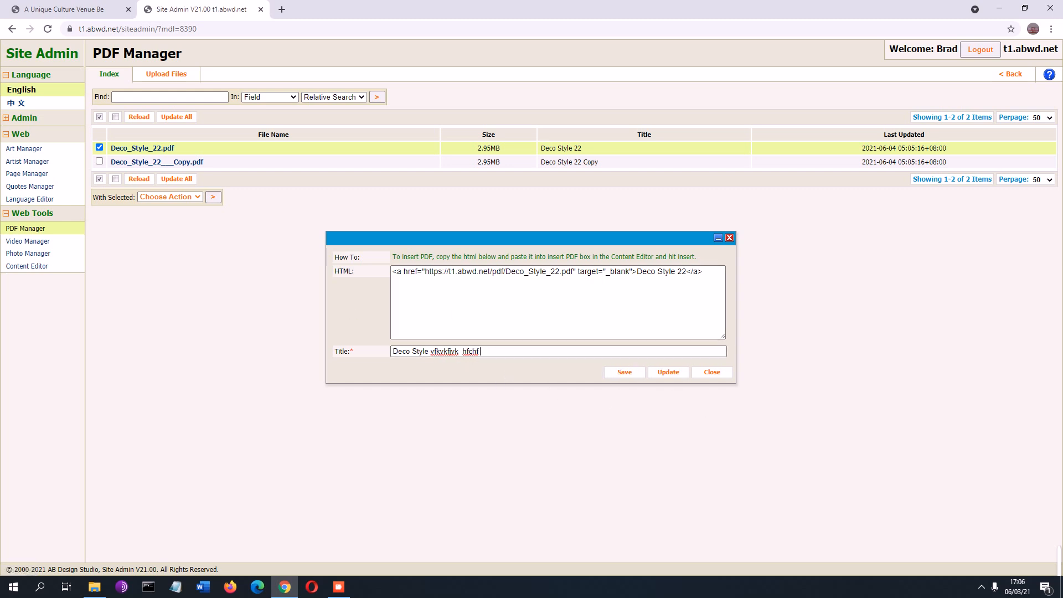
{"action": "left_click", "coordinate": [720, 369]}
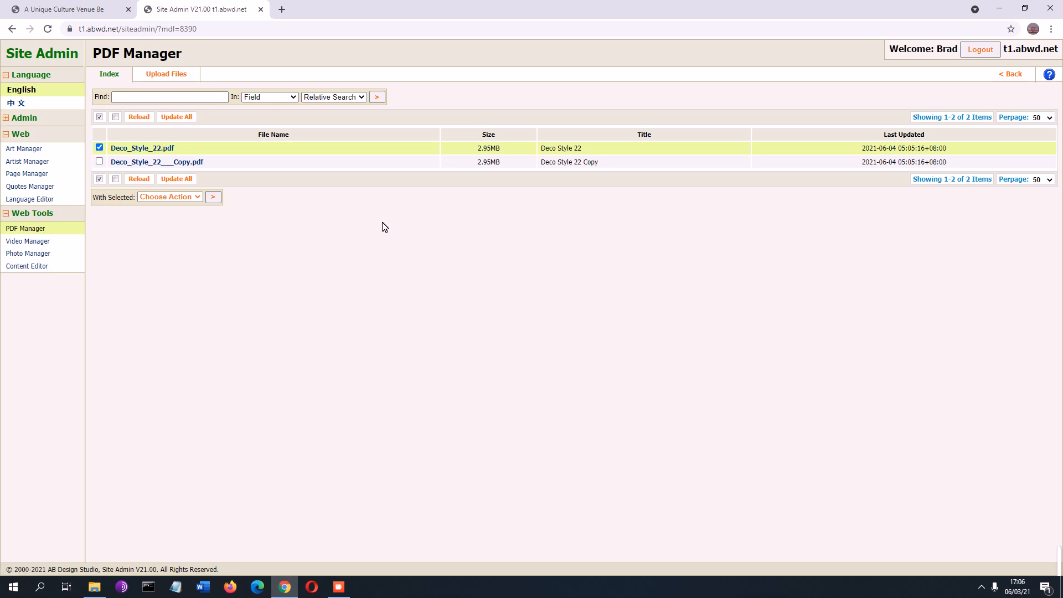
Delete only Deco_Style_22___Copy.pdf from the PDF Manager, leaving Deco_Style_22.pdf unselected
{"action": "left_click", "coordinate": [99, 147]}
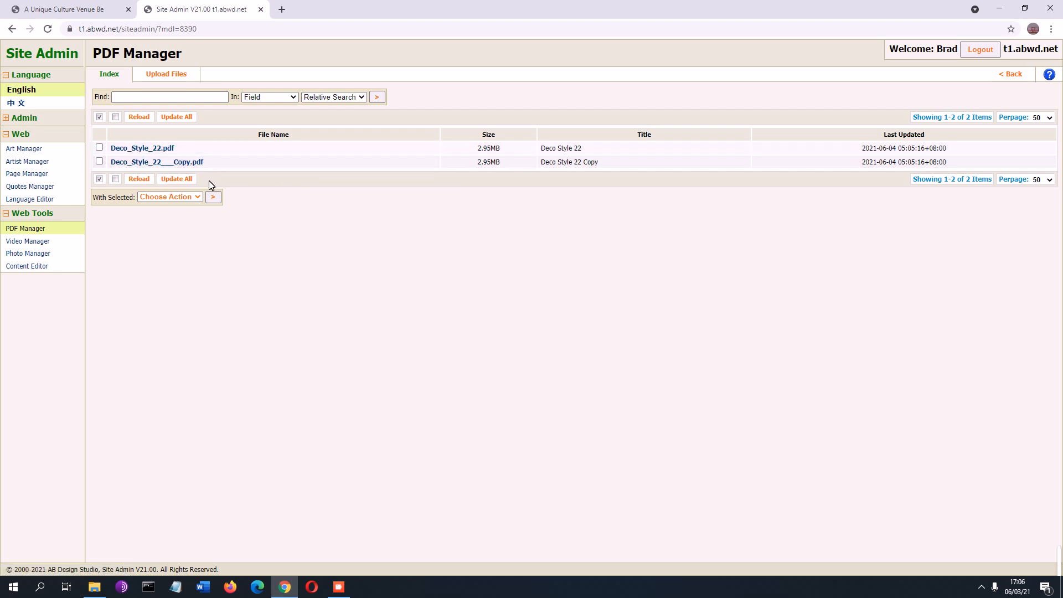
{"action": "left_click", "coordinate": [99, 161]}
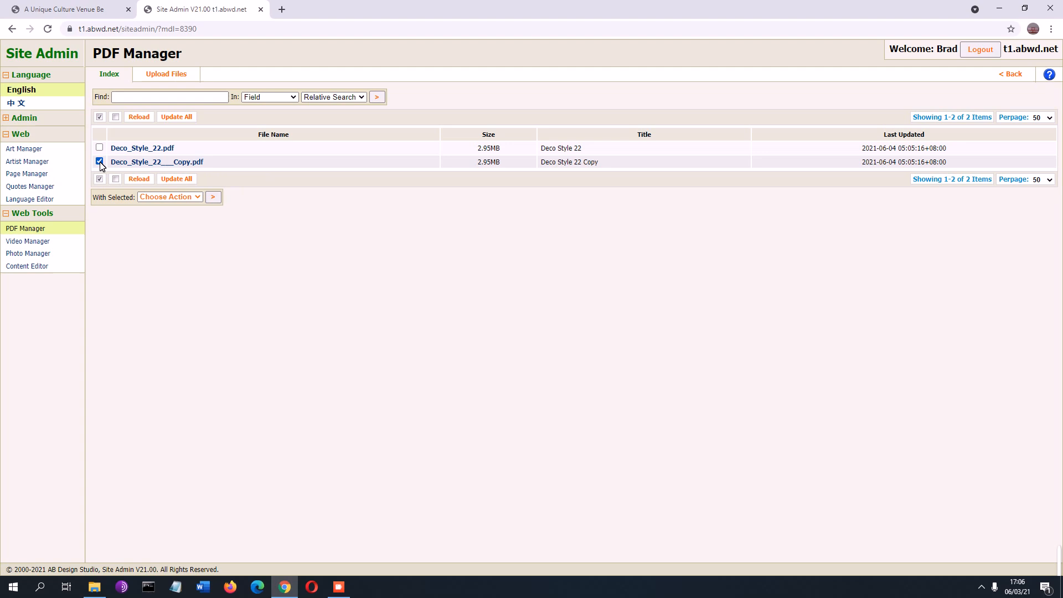
{"action": "left_click", "coordinate": [184, 197]}
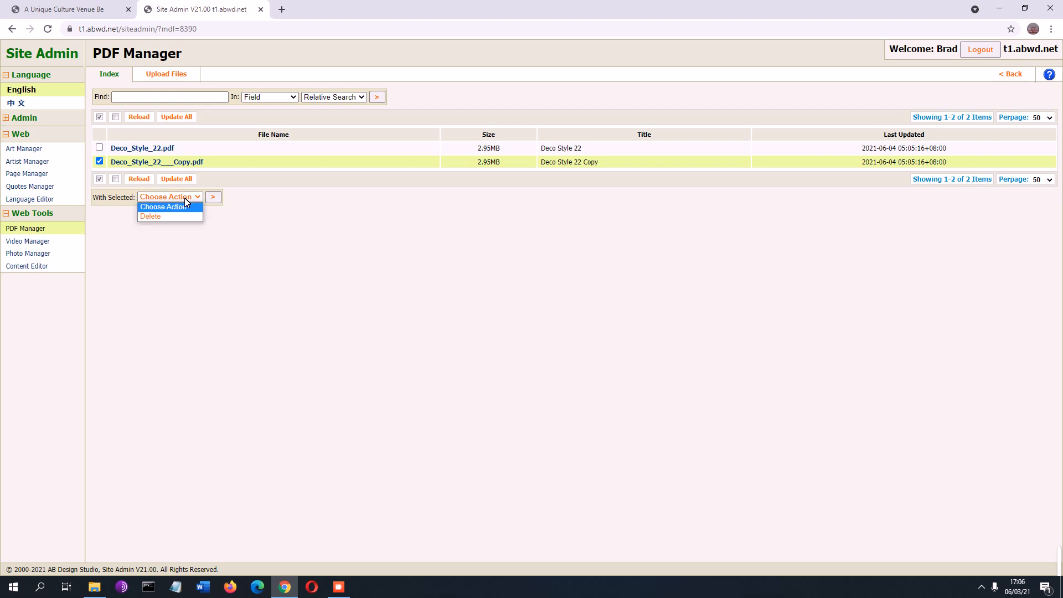
{"action": "left_click", "coordinate": [177, 217]}
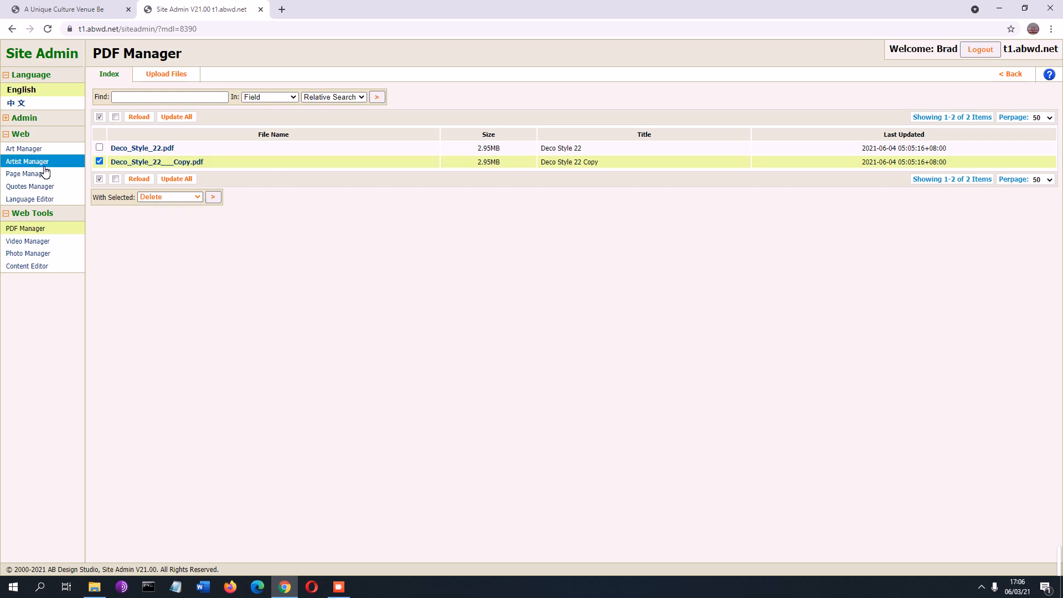
{"action": "left_click", "coordinate": [213, 198]}
{"action": "left_click", "coordinate": [641, 325]}
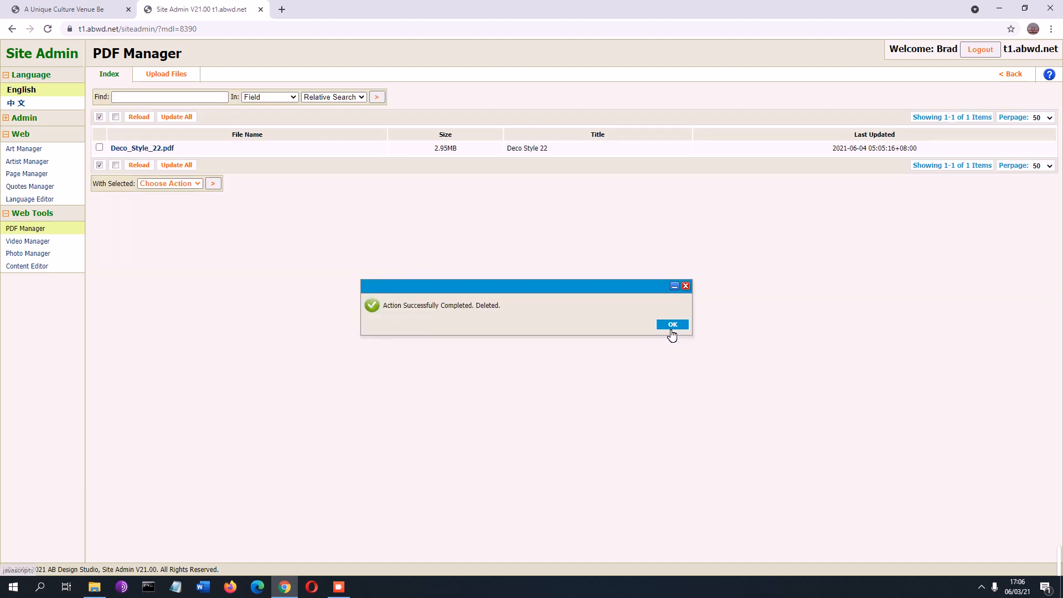
{"action": "left_click", "coordinate": [672, 327]}
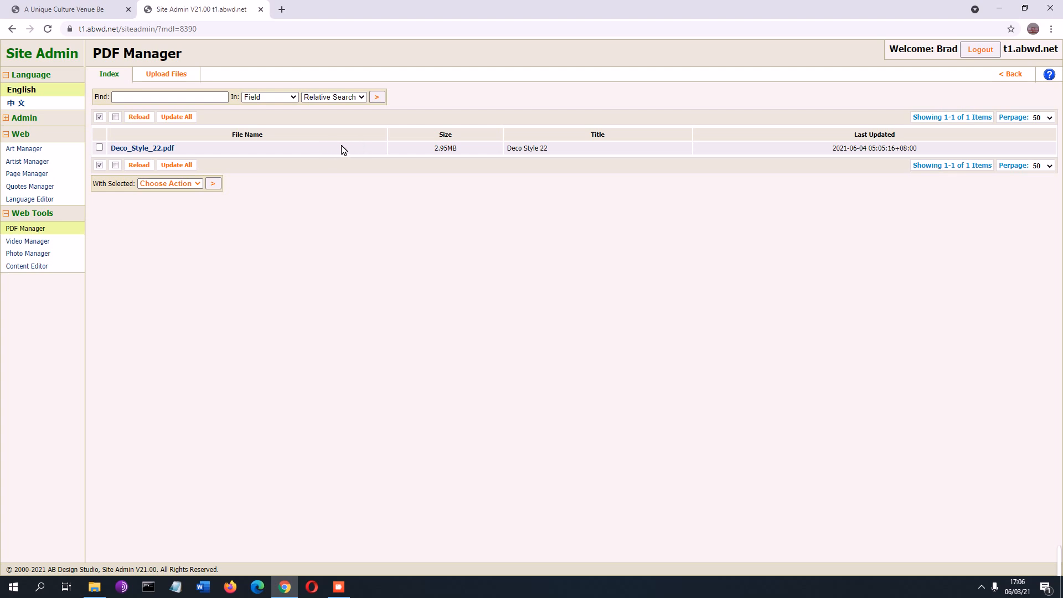
Copy the full HTML link code of Deco_Style_22.pdf from its details and close them
{"action": "left_click", "coordinate": [370, 152]}
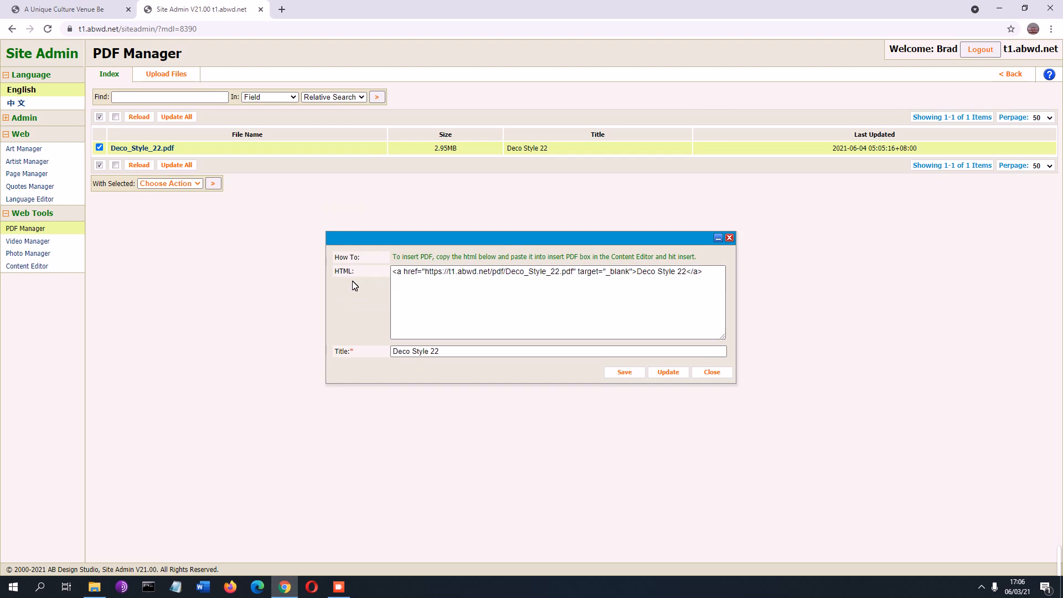
{"action": "left_click", "coordinate": [499, 272]}
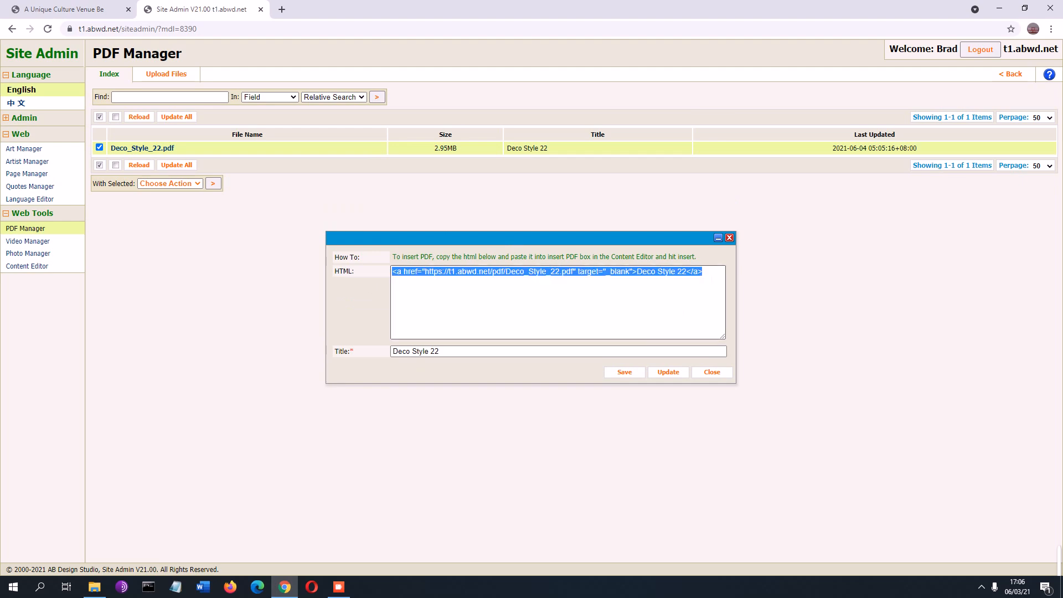
{"action": "left_click", "coordinate": [498, 272]}
{"action": "left_click", "coordinate": [333, 270]}
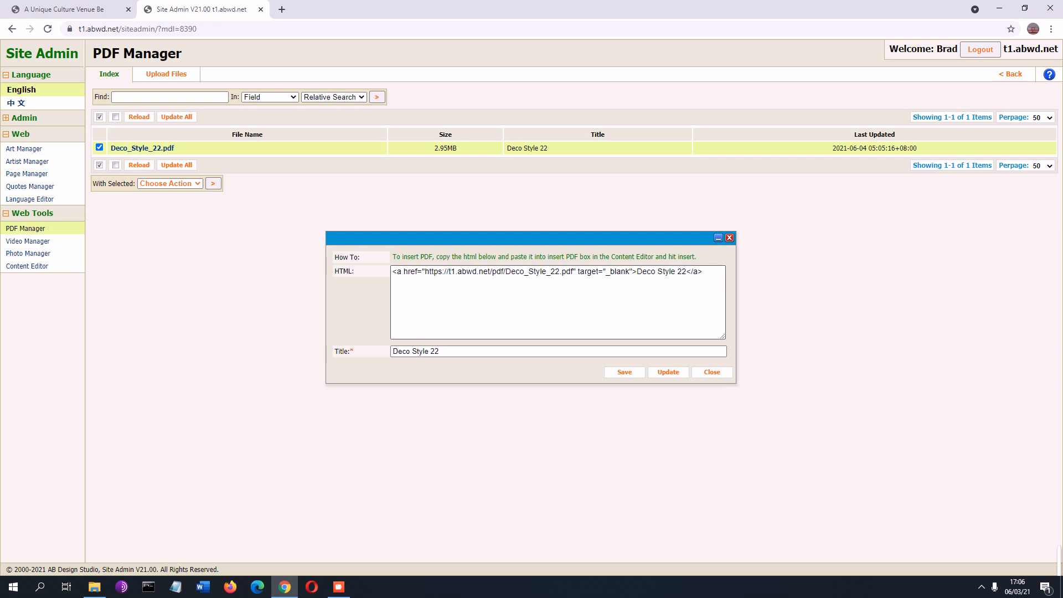
{"action": "left_click_drag", "start_coordinate": [704, 272], "coordinate": [168, 261]}
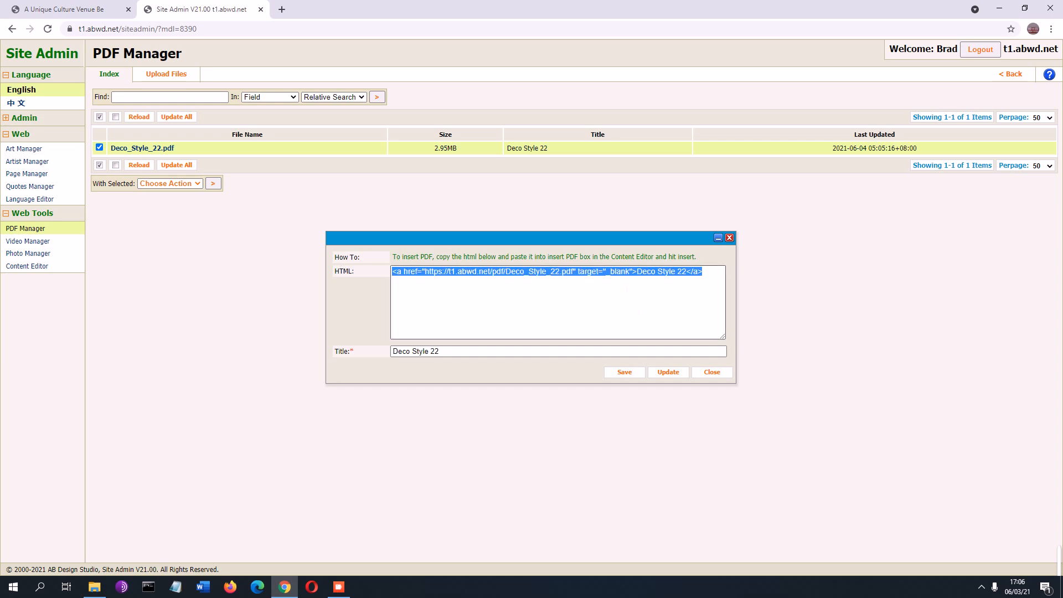
{"action": "right_click", "coordinate": [616, 275]}
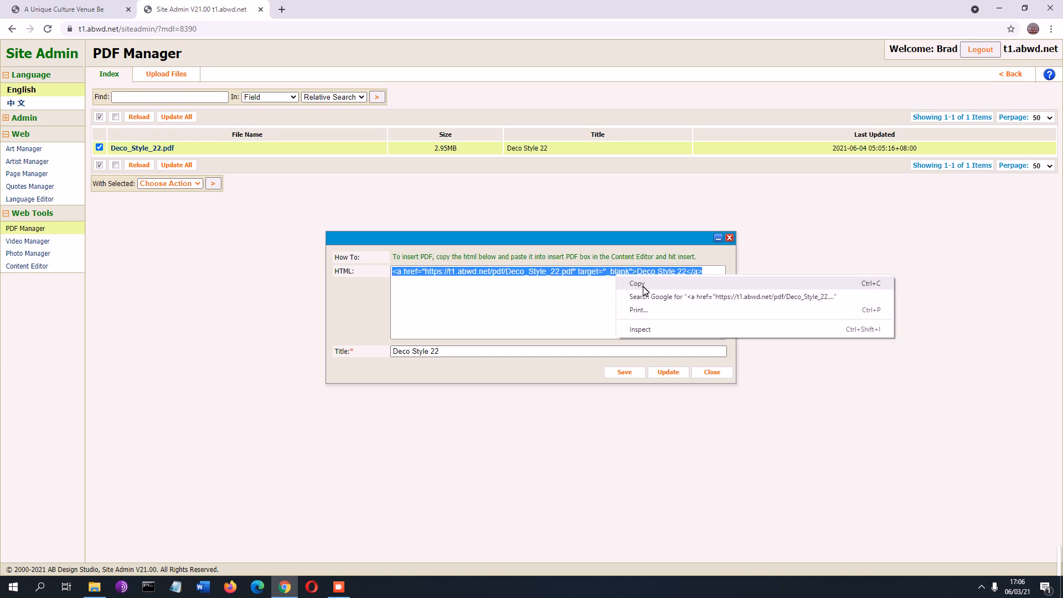
{"action": "left_click", "coordinate": [641, 285]}
{"action": "left_click", "coordinate": [722, 374]}
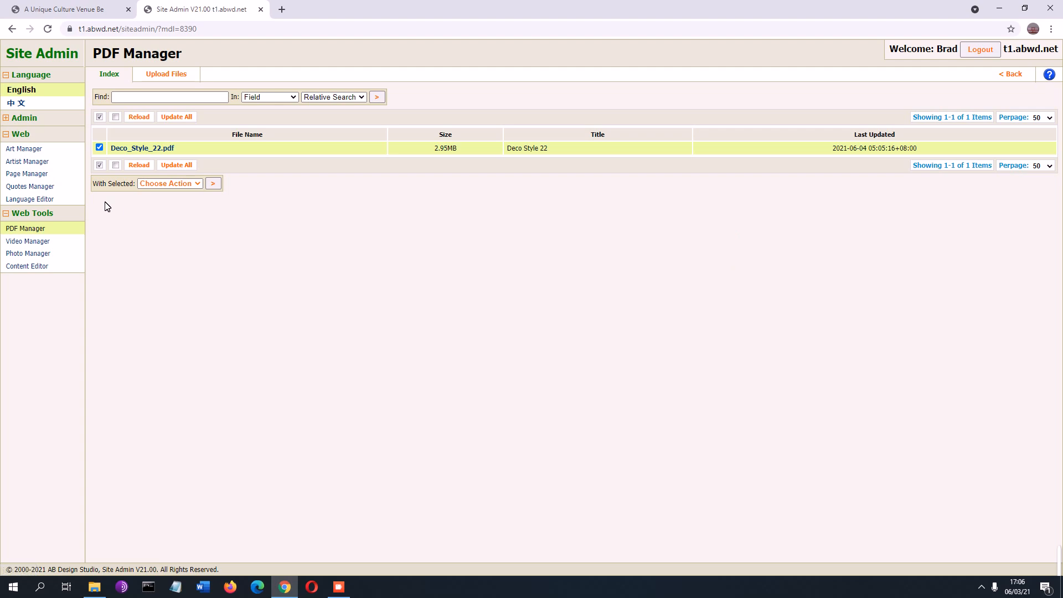
Open the content editor of the Oil Paintings artist in the Artist Manager
{"action": "left_click", "coordinate": [36, 173]}
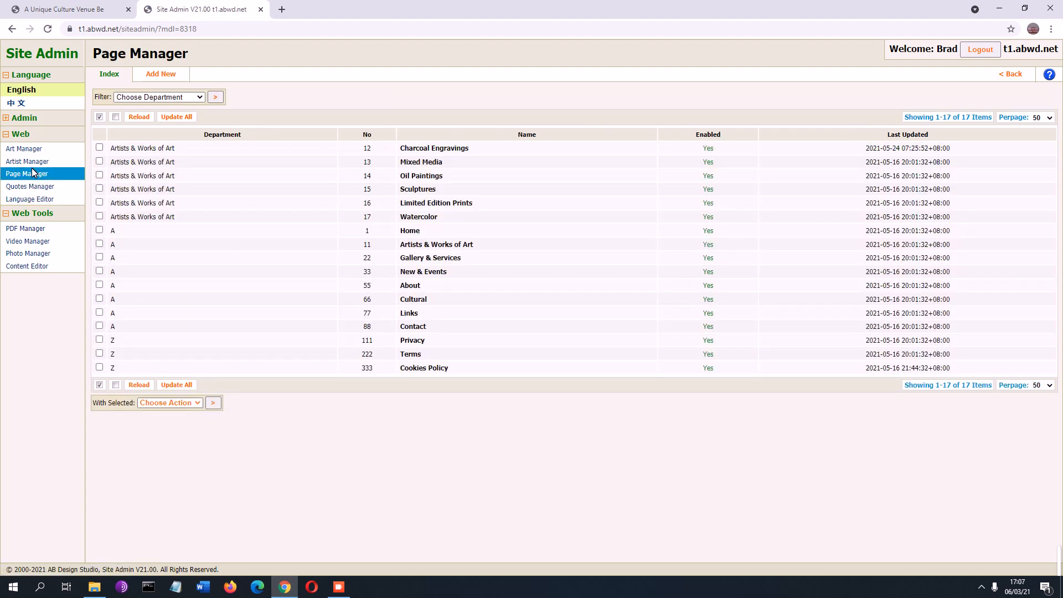
{"action": "left_click", "coordinate": [46, 163]}
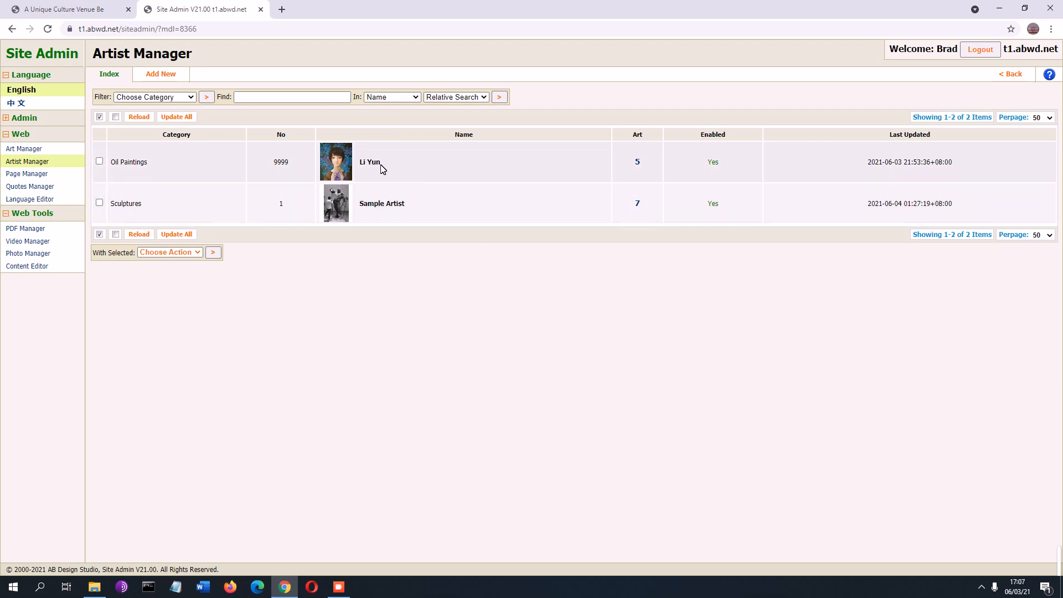
{"action": "left_click", "coordinate": [429, 173]}
{"action": "left_click", "coordinate": [492, 273]}
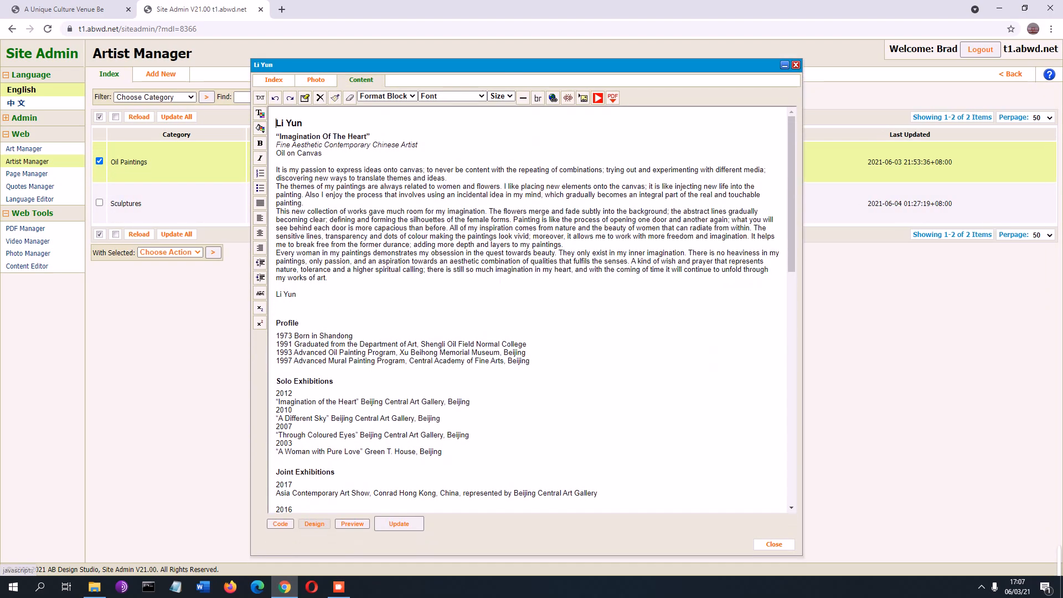
Paste the copied Deco_Style_22.pdf link code into the content editor's Insert PDF box
{"action": "scroll", "coordinate": [492, 273], "scroll_direction": "down", "scroll_amount": 10}
{"action": "scroll", "coordinate": [548, 275], "scroll_direction": "up", "scroll_amount": 9}
{"action": "left_click", "coordinate": [618, 101]}
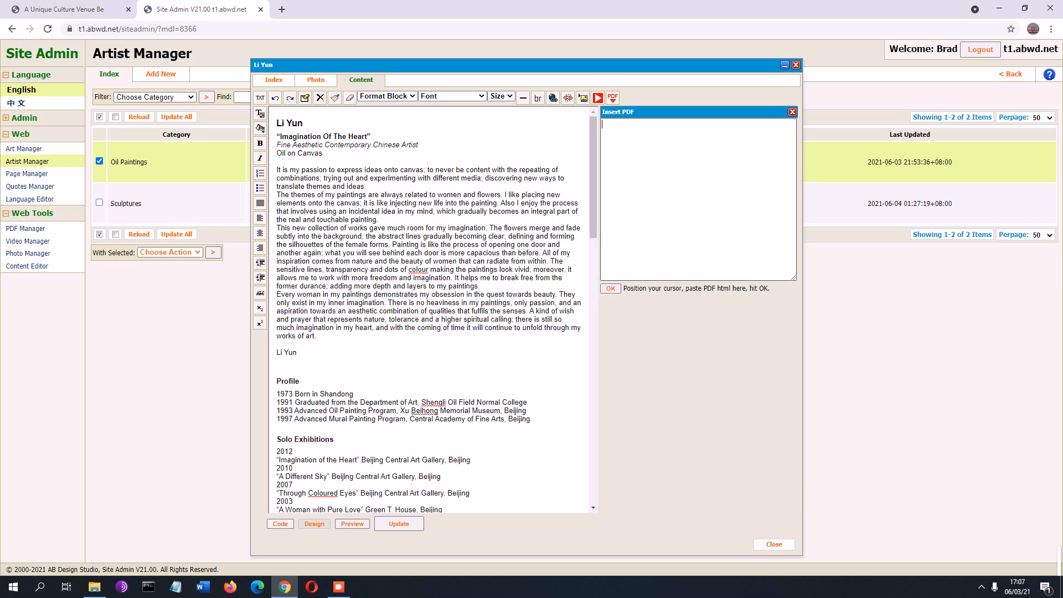
{"action": "key", "text": "ctrl+v"}
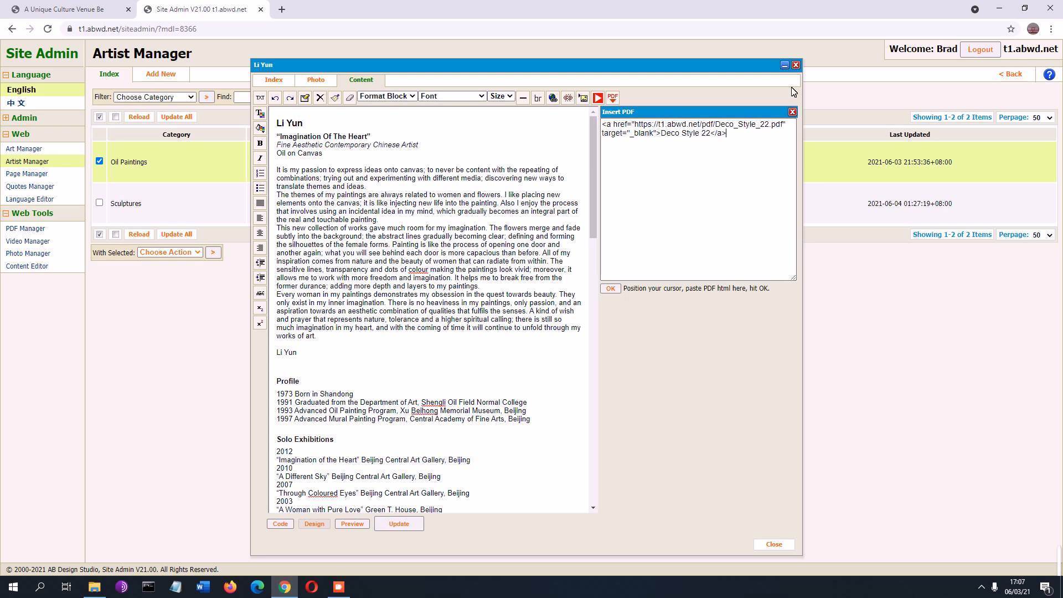
Add an empty line below "Oil on Canvas" in the artist's content for the PDF link
{"action": "scroll", "coordinate": [432, 310], "scroll_direction": "down", "scroll_amount": 15}
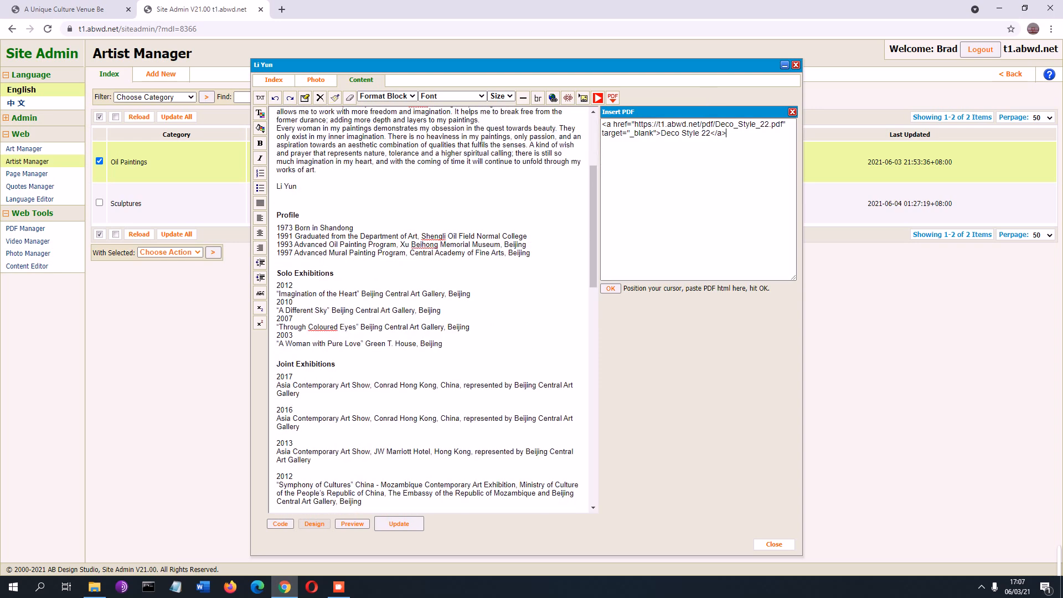
{"action": "scroll", "coordinate": [429, 310], "scroll_direction": "up", "scroll_amount": 15}
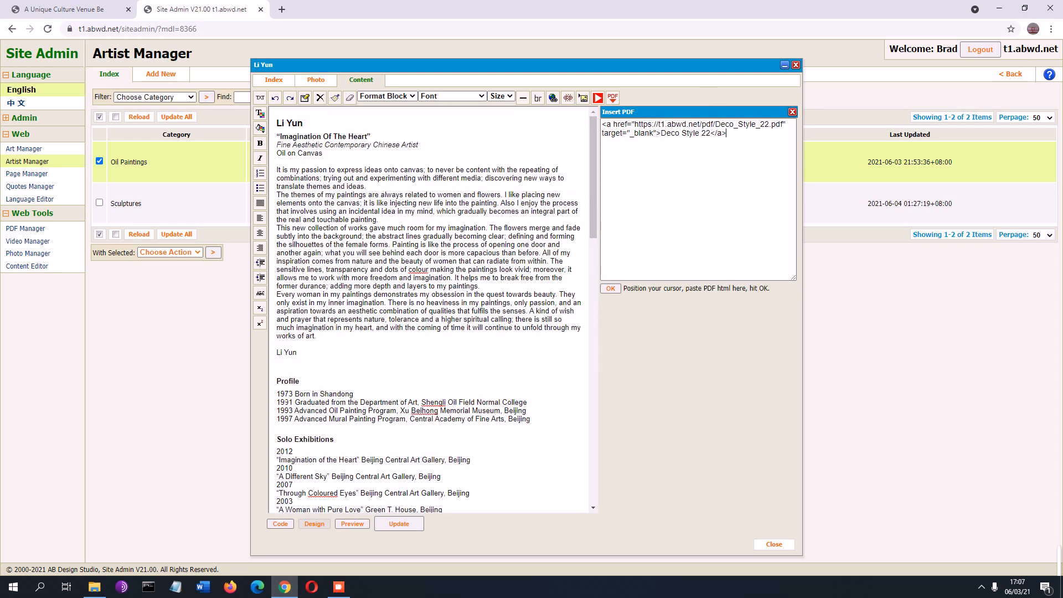
{"action": "scroll", "coordinate": [429, 310], "scroll_direction": "down", "scroll_amount": 4}
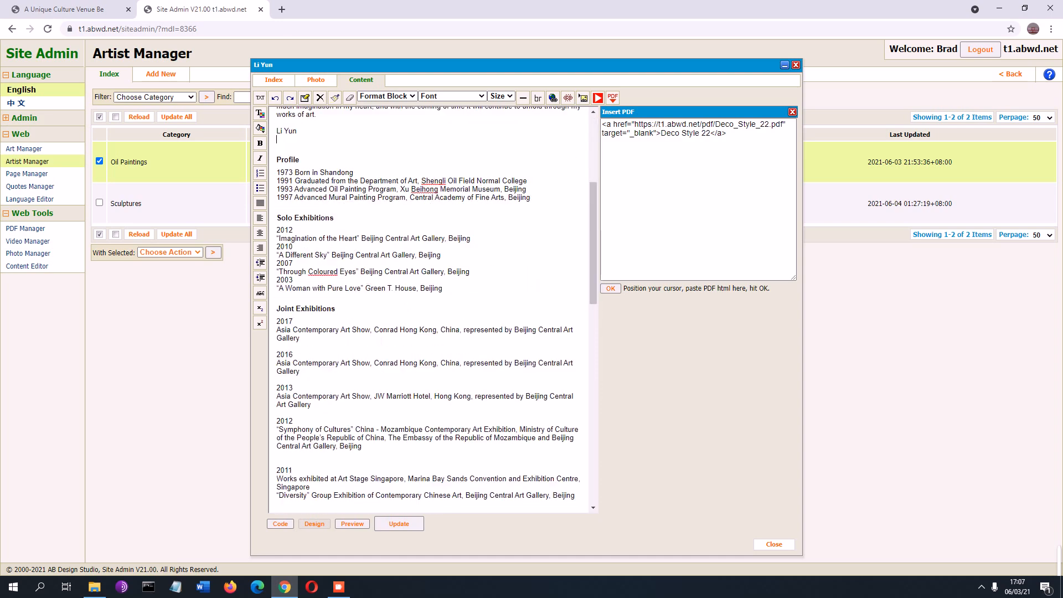
{"action": "scroll", "coordinate": [429, 310], "scroll_direction": "down", "scroll_amount": 10}
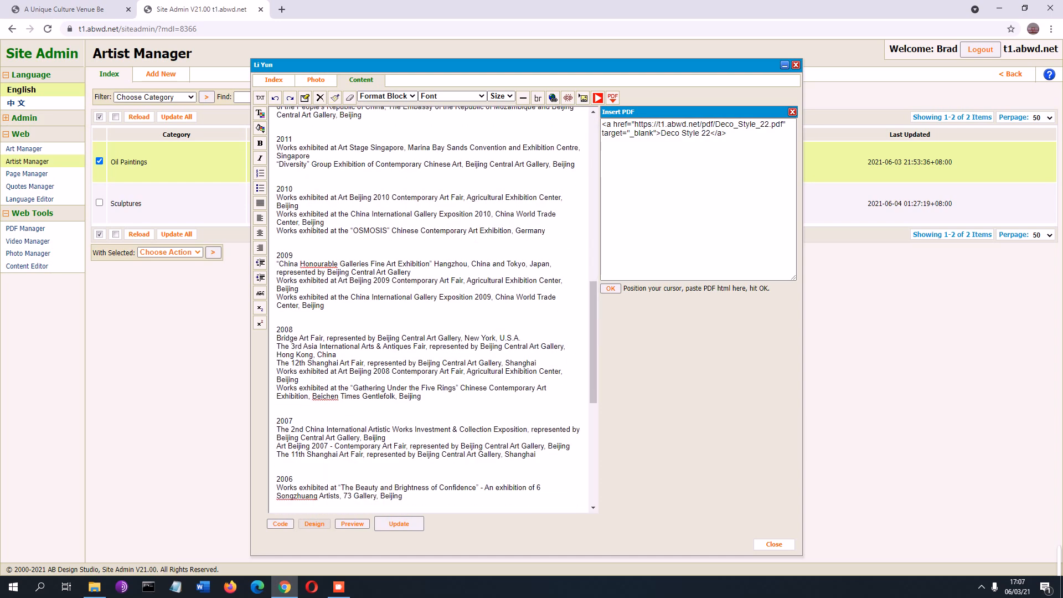
{"action": "scroll", "coordinate": [429, 310], "scroll_direction": "up", "scroll_amount": 15}
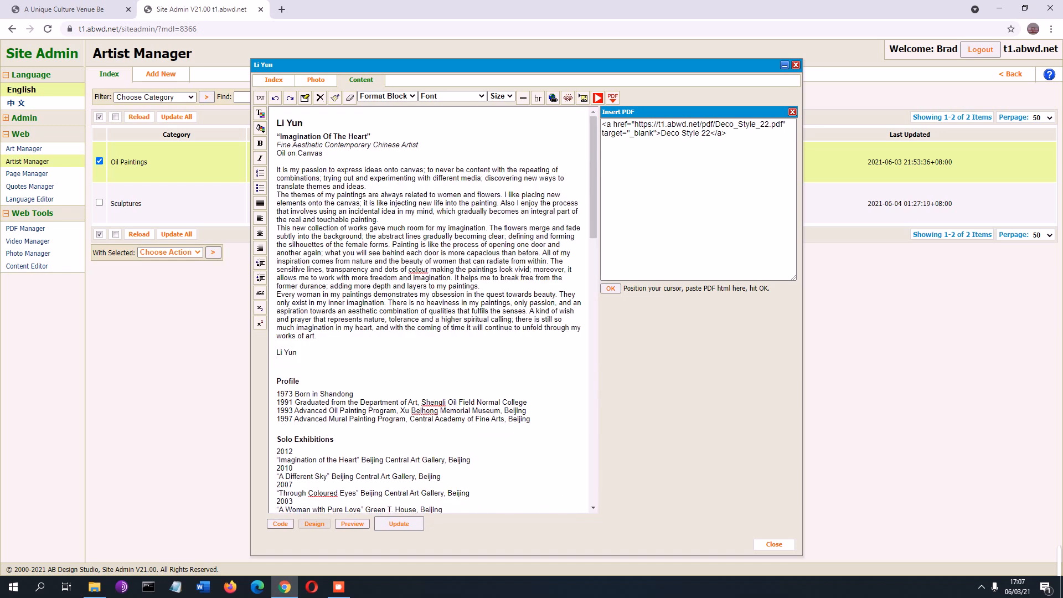
{"action": "key", "text": "Return"}
{"action": "key", "text": "BackSpace"}
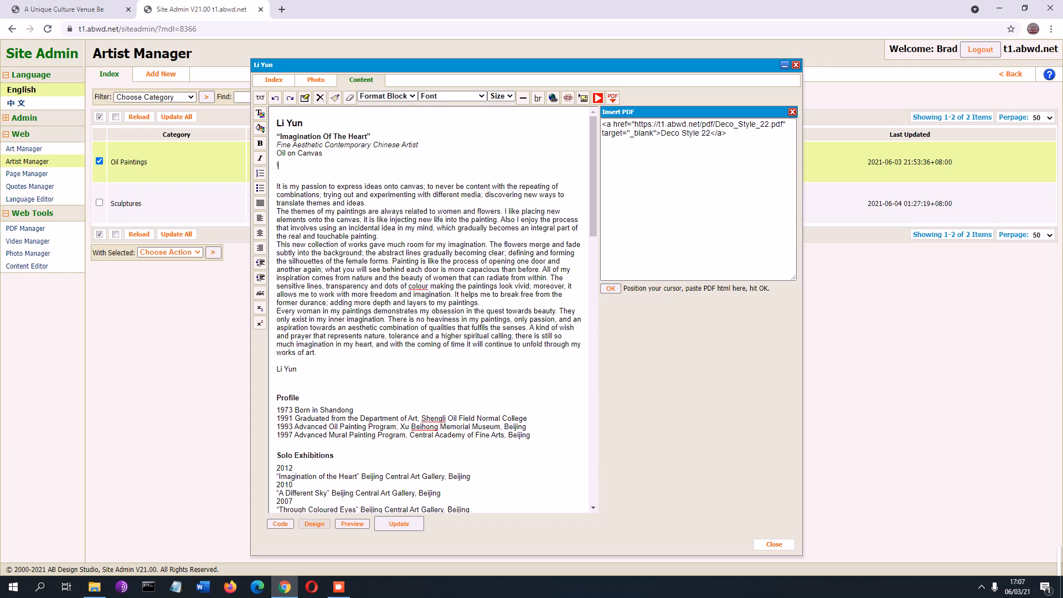
{"action": "type", "text": "\\"}
{"action": "key", "text": "Return"}
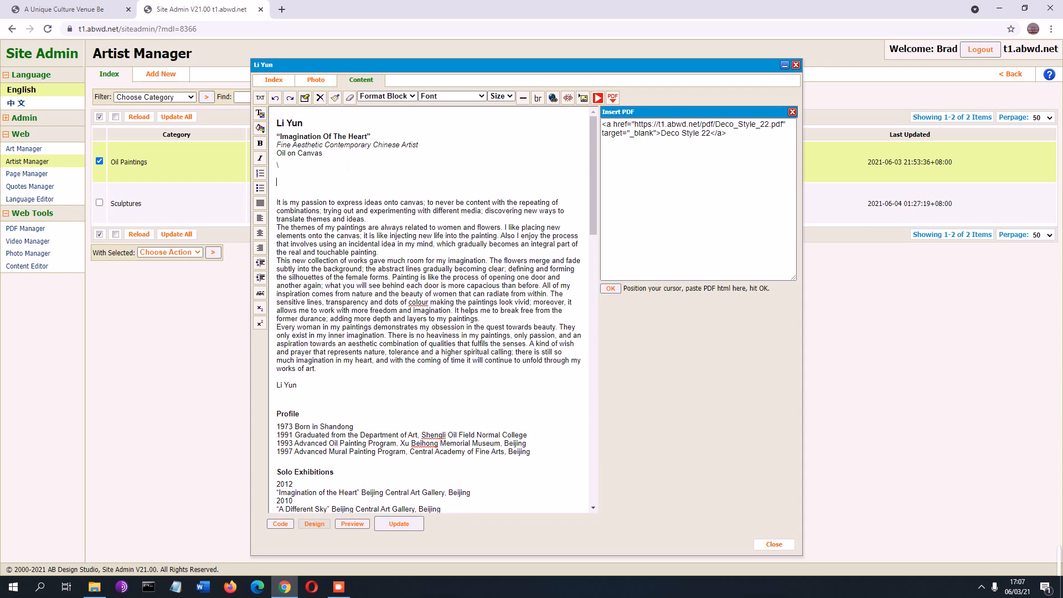
{"action": "key", "text": "BackSpace"}
{"action": "key", "text": "BackSpace"}
{"action": "key", "text": "Return"}
{"action": "key", "text": "BackSpace"}
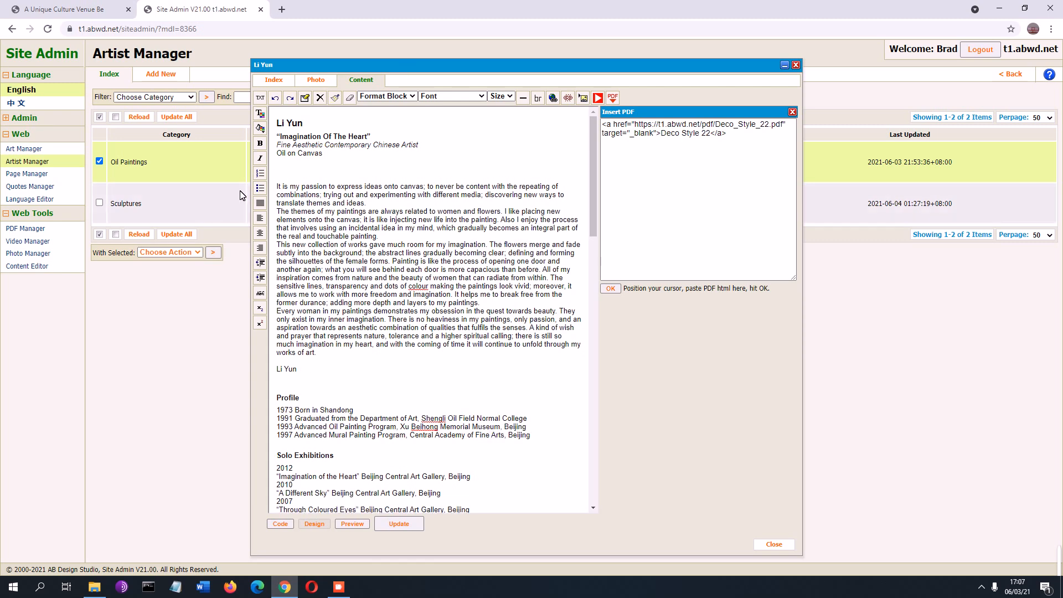
{"action": "key", "text": "BackSpace"}
{"action": "key", "text": "Return"}
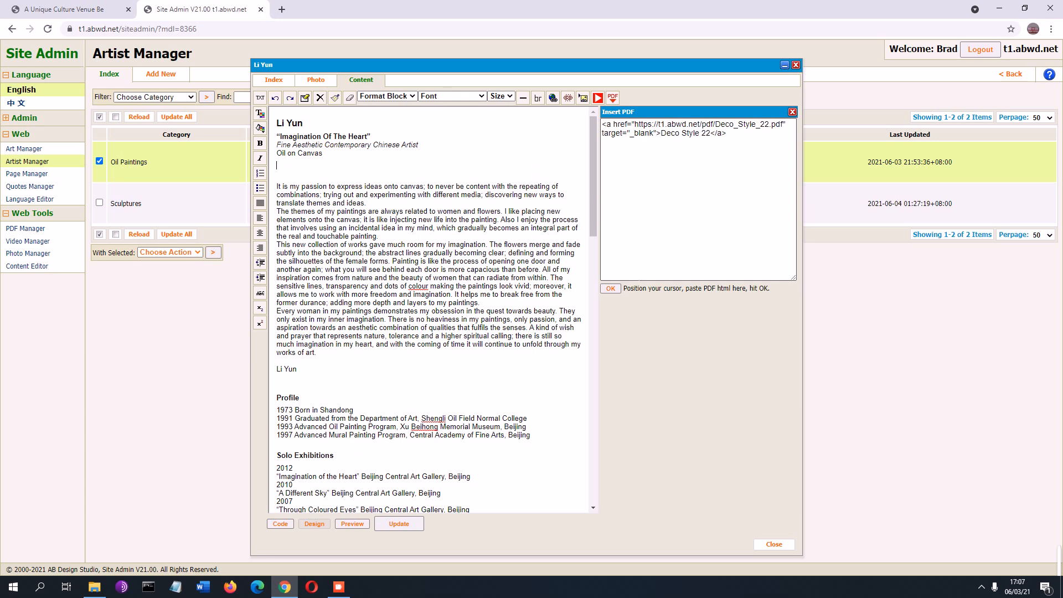
Insert the pasted Deco Style 22 link on the empty line and save the artist's updated content
{"action": "left_click", "coordinate": [610, 289]}
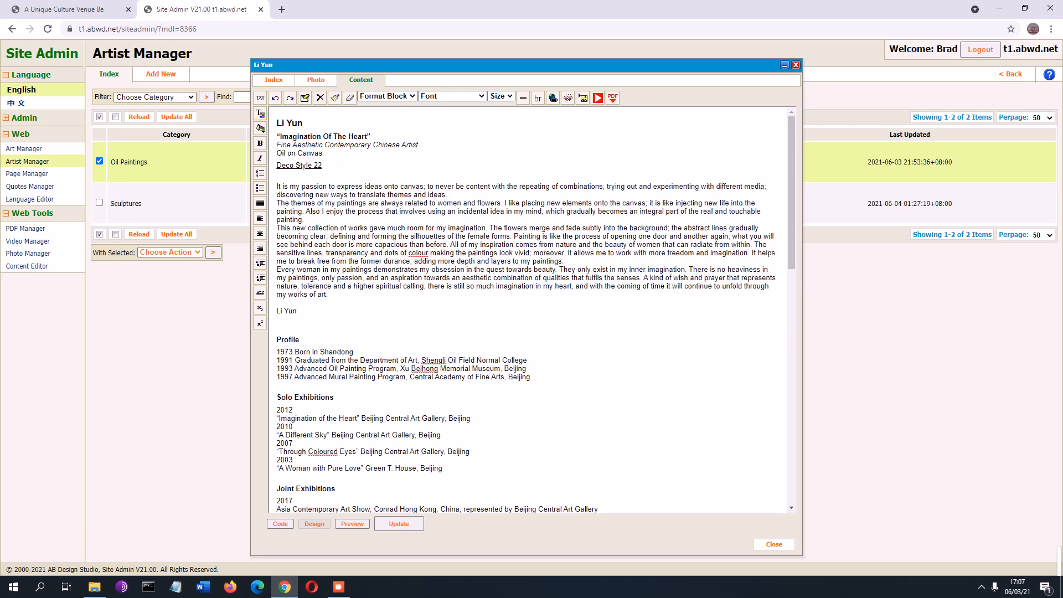
{"action": "left_click_drag", "start_coordinate": [322, 166], "coordinate": [277, 165]}
{"action": "left_click", "coordinate": [355, 180]}
{"action": "left_click", "coordinate": [405, 525]}
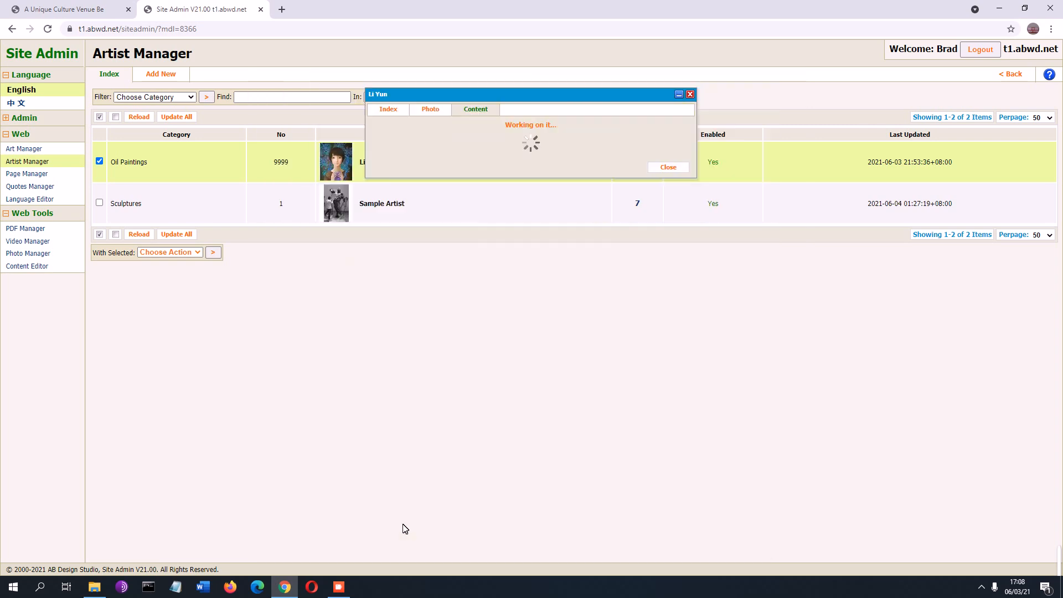
Switch to the public gallery site and open the Oil Paintings artist's biography under Artists & Works of Art
{"action": "left_click", "coordinate": [86, 7]}
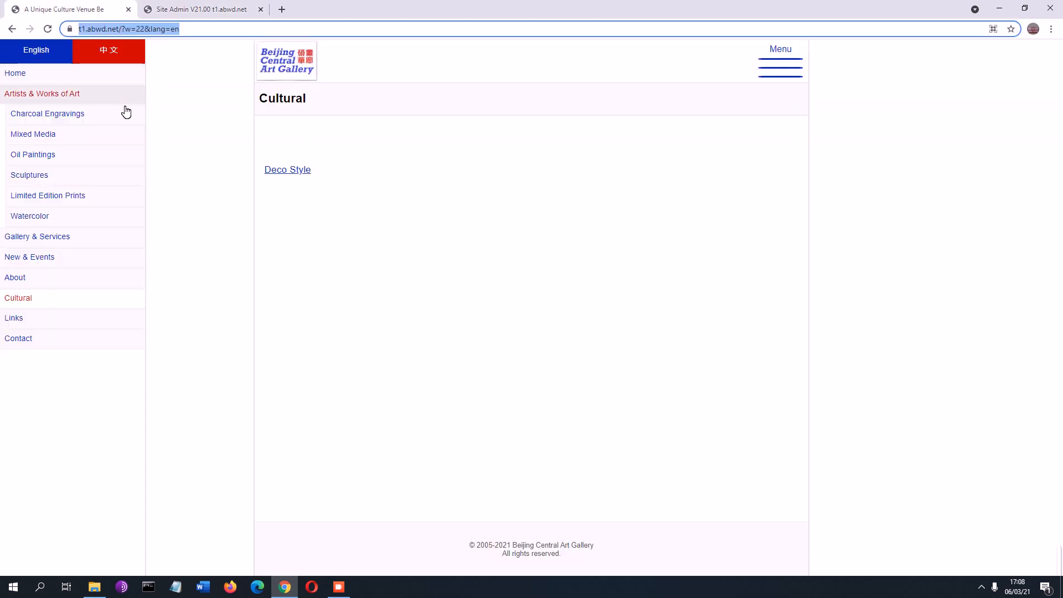
{"action": "left_click", "coordinate": [39, 95]}
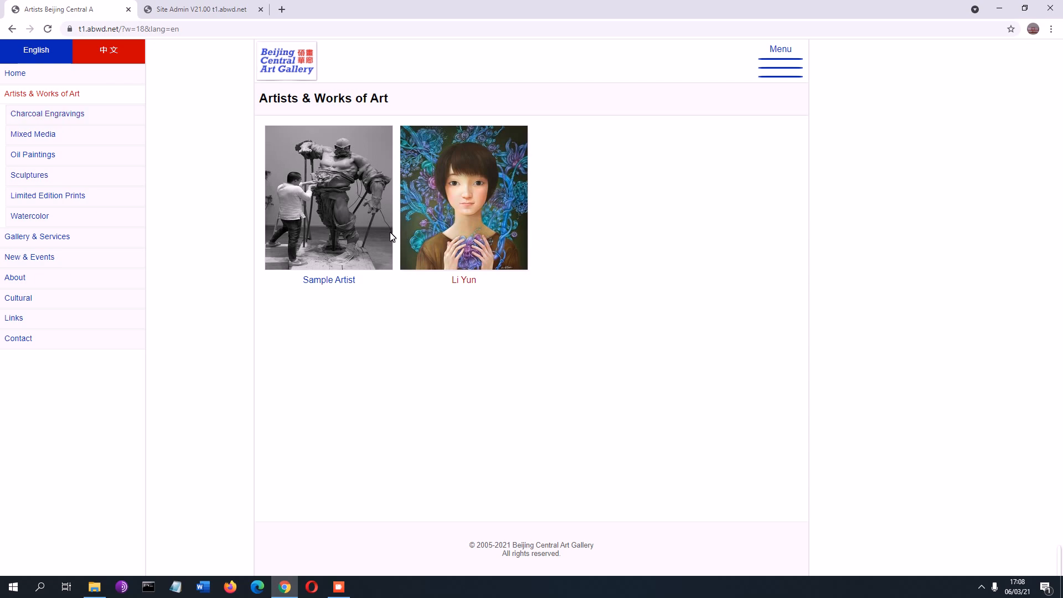
{"action": "left_click", "coordinate": [515, 201]}
{"action": "left_click", "coordinate": [711, 170]}
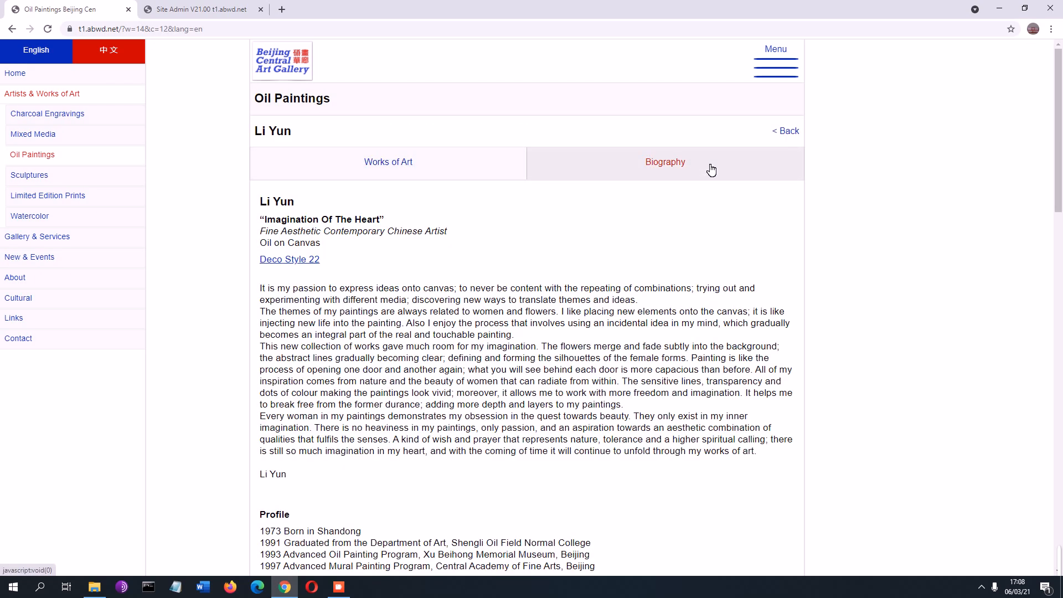
Follow the Deco Style 22 link in the biography and look through the PDF's pages
{"action": "left_click", "coordinate": [301, 260]}
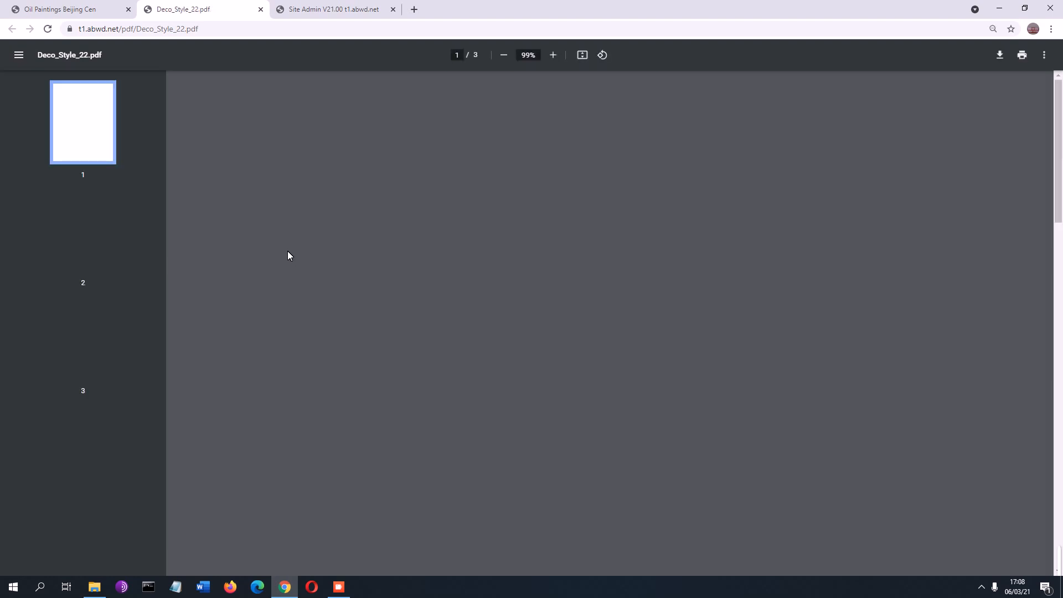
{"action": "scroll", "coordinate": [414, 273], "scroll_direction": "down", "scroll_amount": 10}
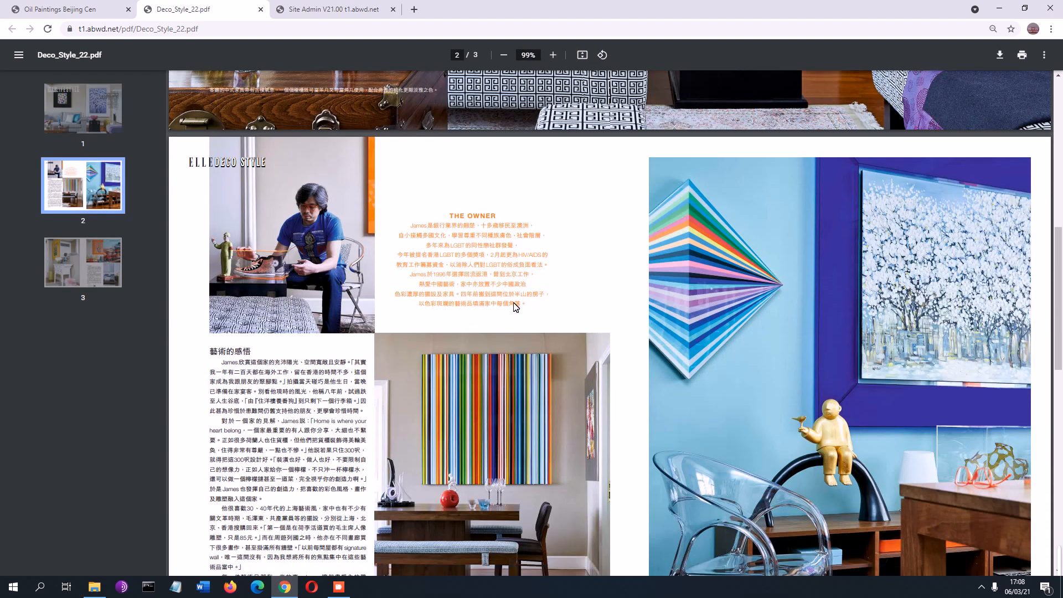
{"action": "scroll", "coordinate": [413, 272], "scroll_direction": "up", "scroll_amount": 10}
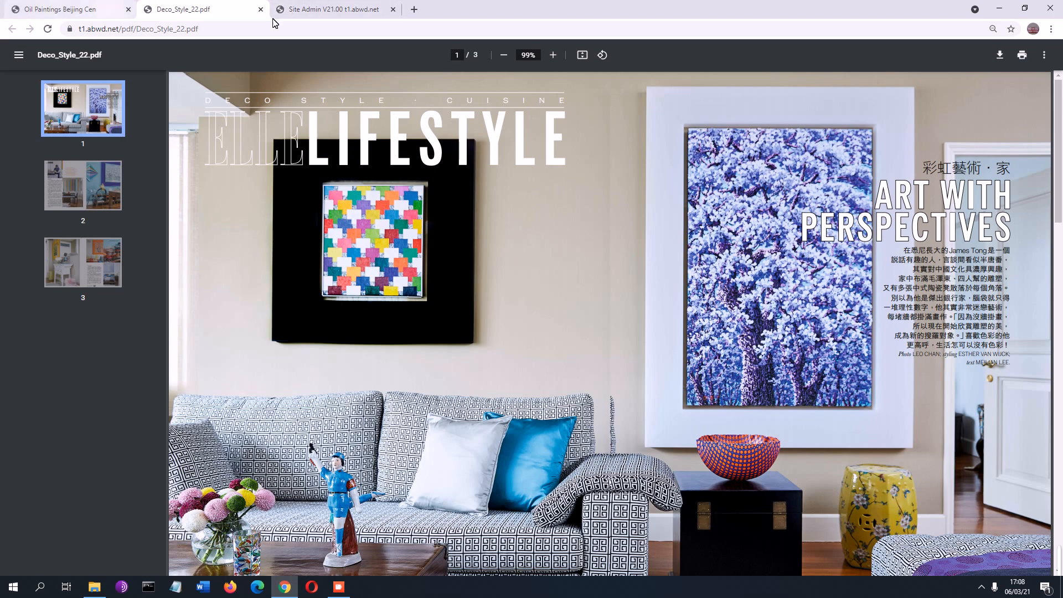
{"action": "left_click", "coordinate": [342, 11]}
{"action": "left_click", "coordinate": [185, 10]}
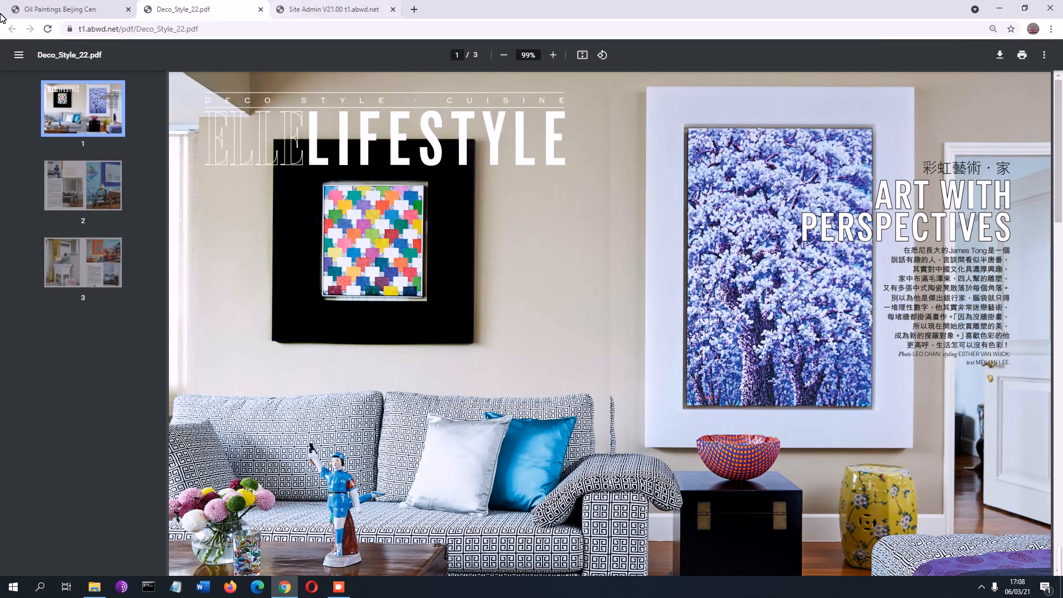
{"action": "left_click", "coordinate": [32, 10]}
{"action": "left_click", "coordinate": [198, 15]}
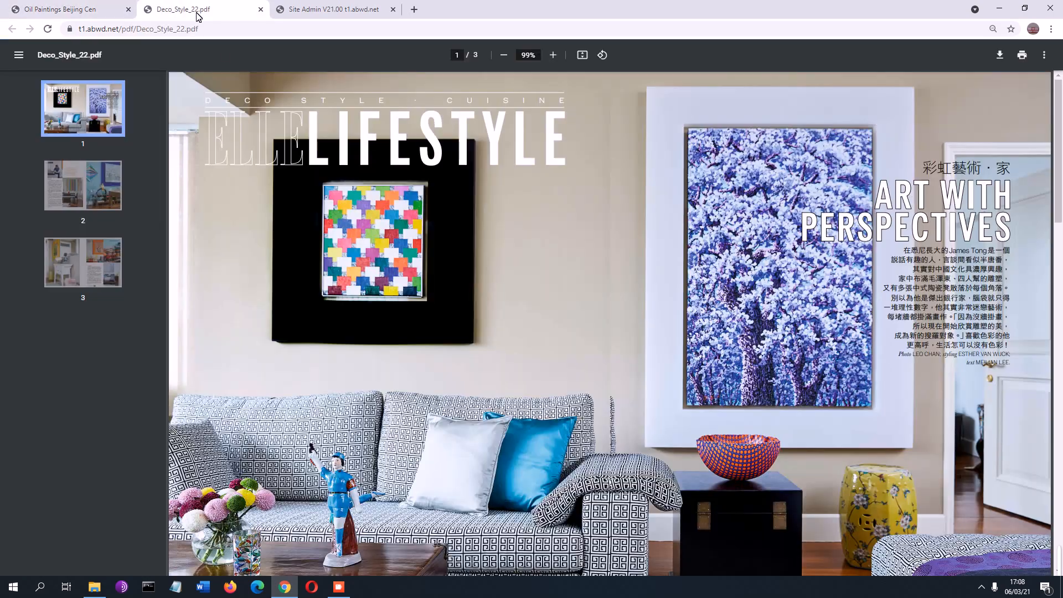
{"action": "left_click", "coordinate": [58, 7]}
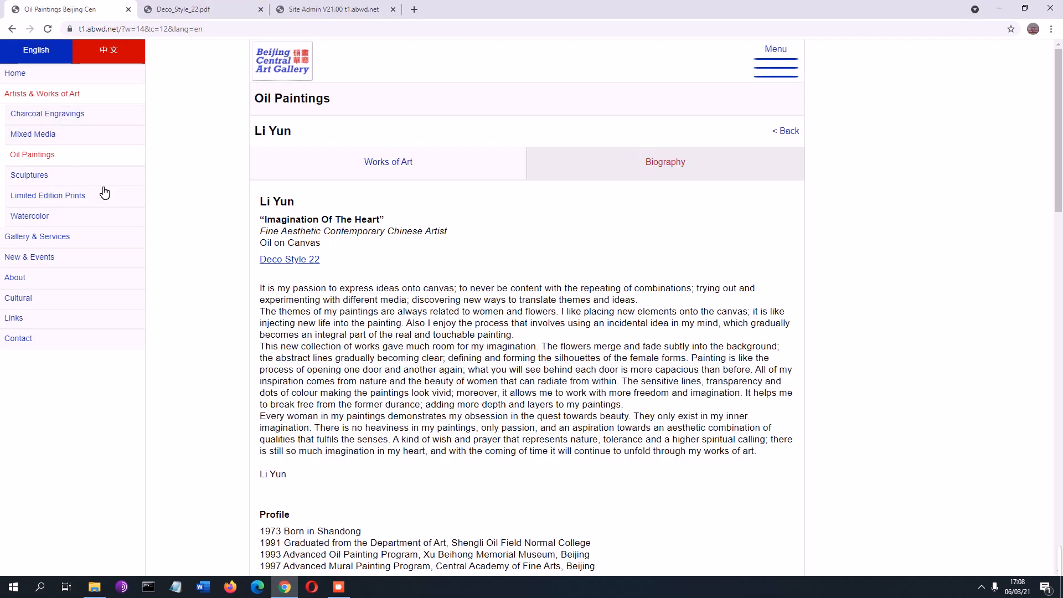
Return to the Site Admin, dismiss the completed update and reopen the Oil Paintings artist's content editor
{"action": "left_click", "coordinate": [310, 8]}
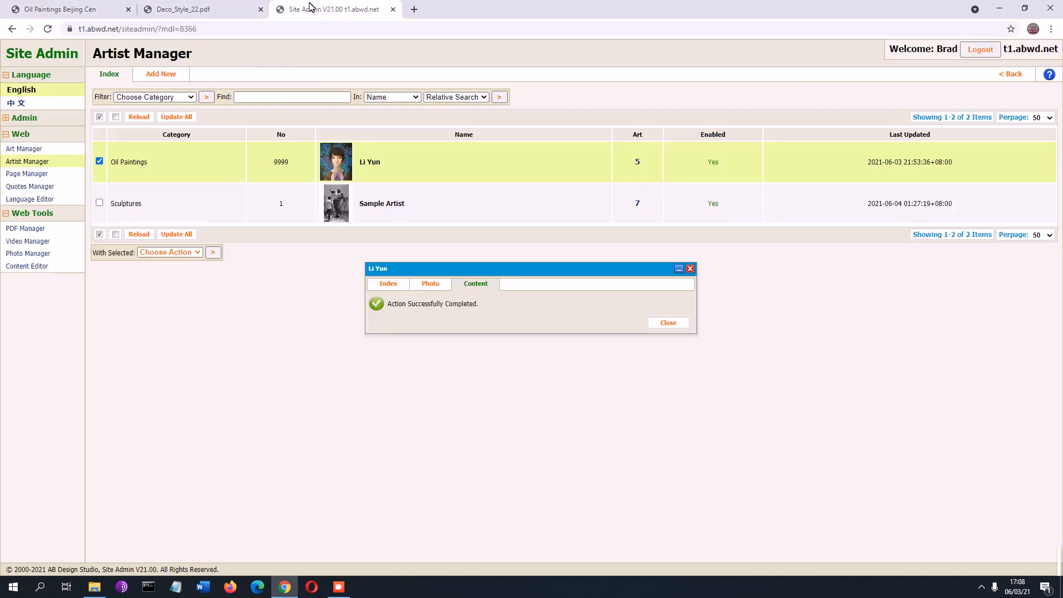
{"action": "left_click", "coordinate": [680, 325]}
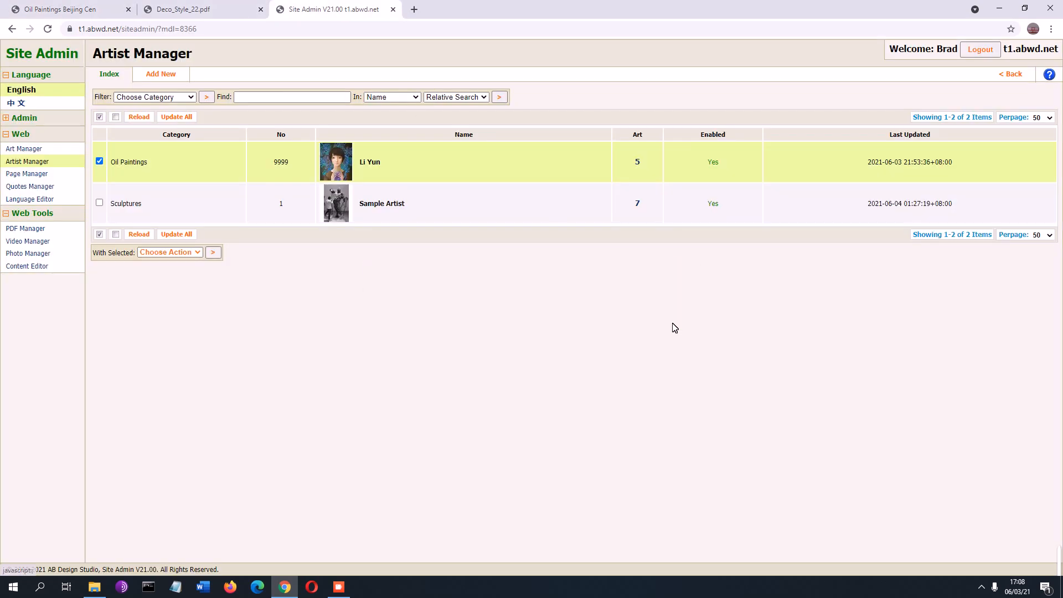
{"action": "left_click", "coordinate": [396, 164]}
{"action": "left_click", "coordinate": [441, 274]}
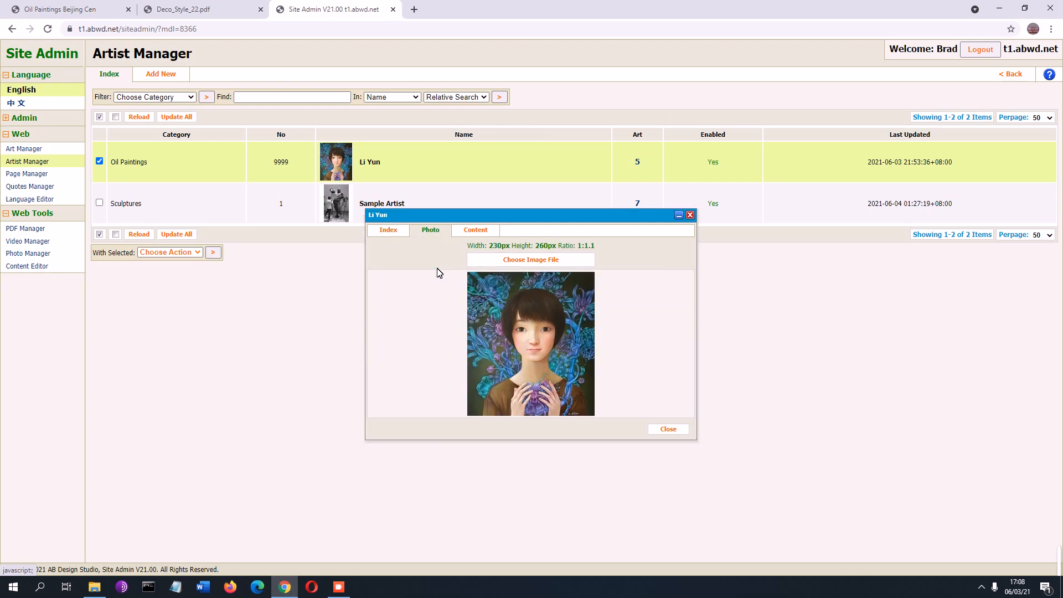
{"action": "left_click", "coordinate": [486, 213]}
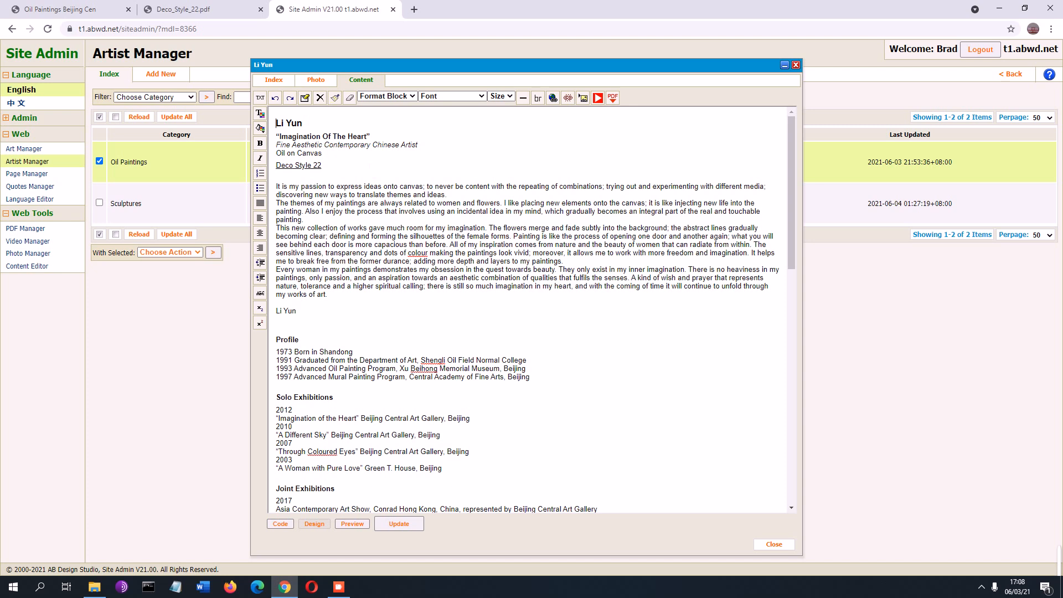
Delete the Deco Style 22 link and its extra line from the content, save the update and close the dialog
{"action": "left_click_drag", "start_coordinate": [321, 165], "coordinate": [282, 165]}
{"action": "left_click", "coordinate": [322, 166]}
{"action": "key", "text": "shift+Home"}
{"action": "left_click", "coordinate": [322, 165]}
{"action": "key", "text": "shift+Home"}
{"action": "key", "text": "BackSpace"}
{"action": "key", "text": "BackSpace"}
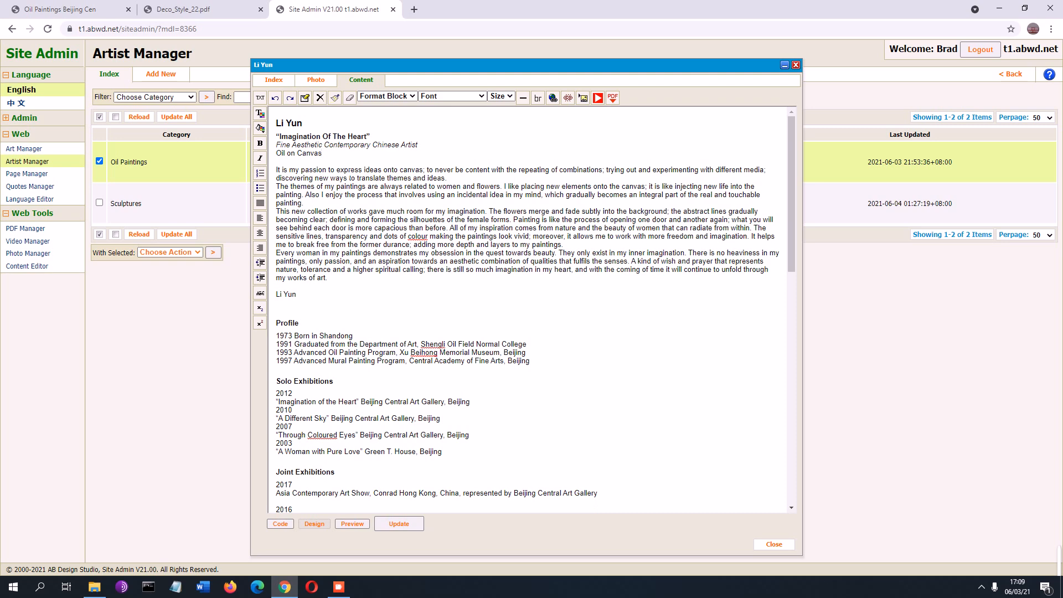
{"action": "left_click", "coordinate": [409, 530]}
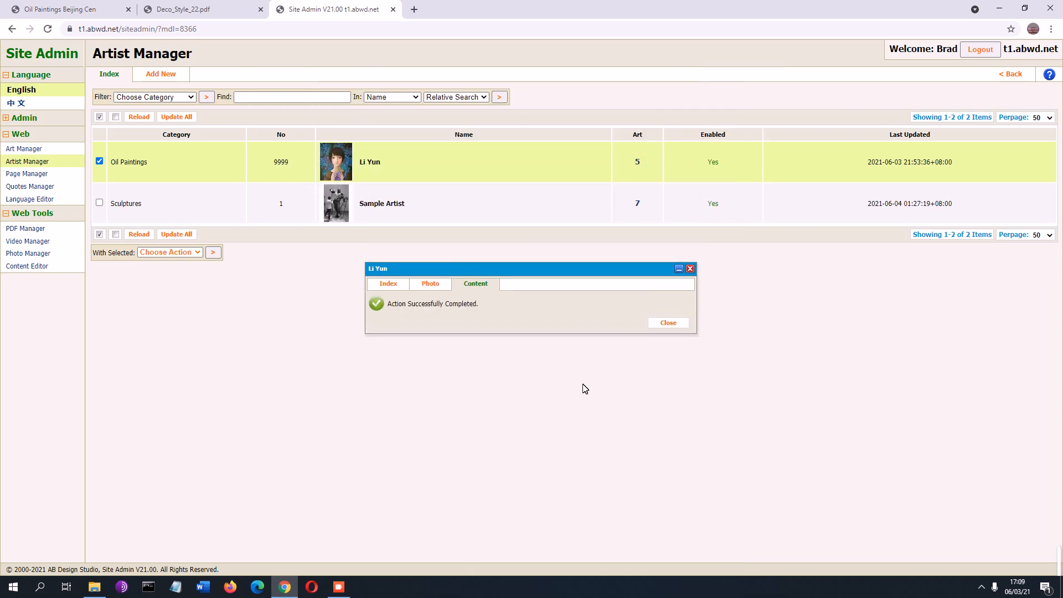
{"action": "left_click", "coordinate": [662, 324]}
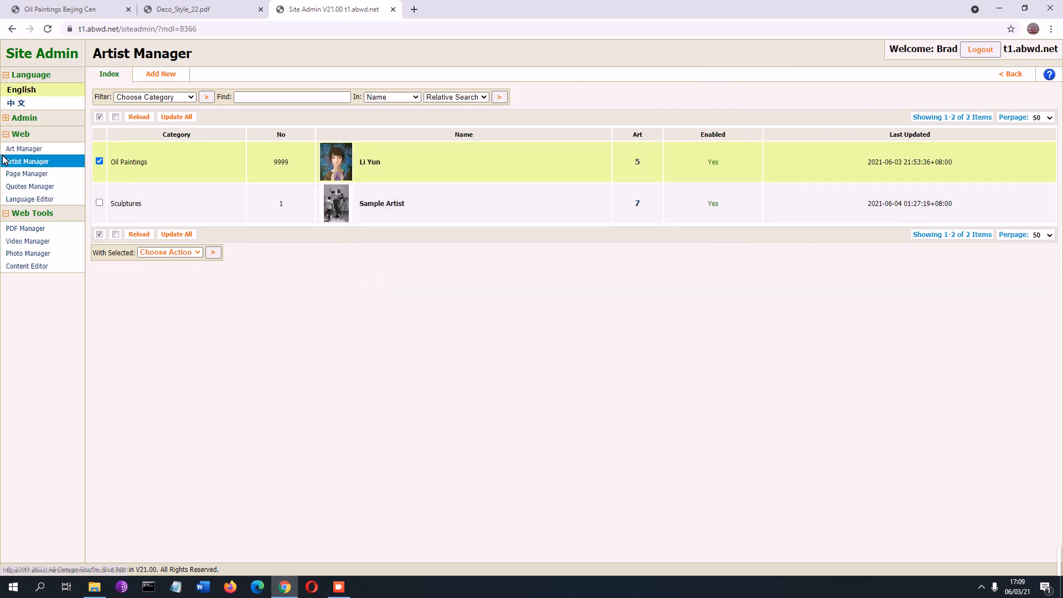
Go to the PDF Manager, open the Deco_Style_22.pdf entry and close it again
{"action": "left_click", "coordinate": [25, 228]}
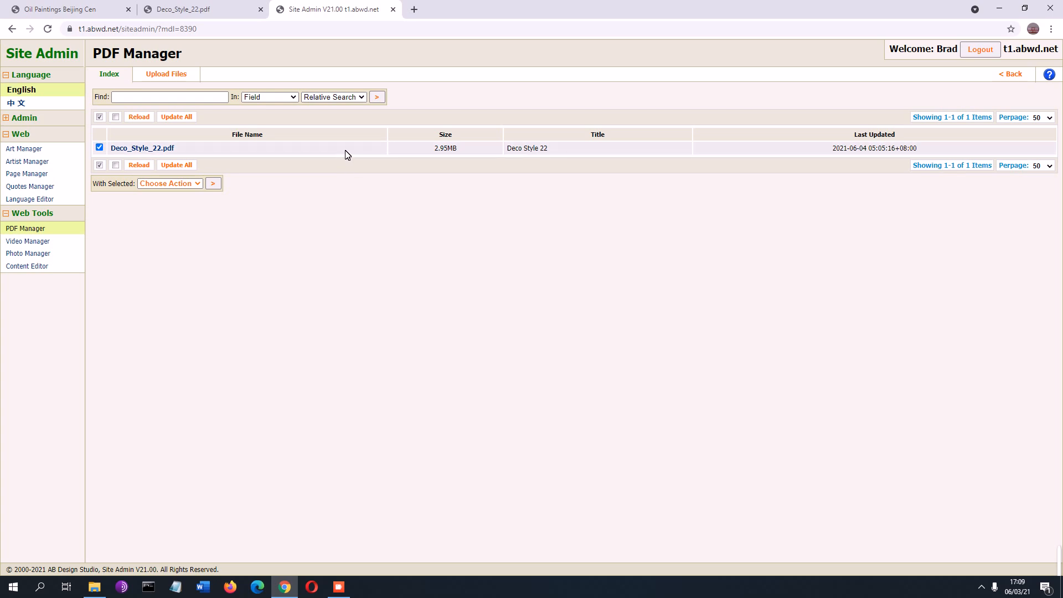
{"action": "left_click", "coordinate": [345, 154]}
{"action": "left_click", "coordinate": [714, 371]}
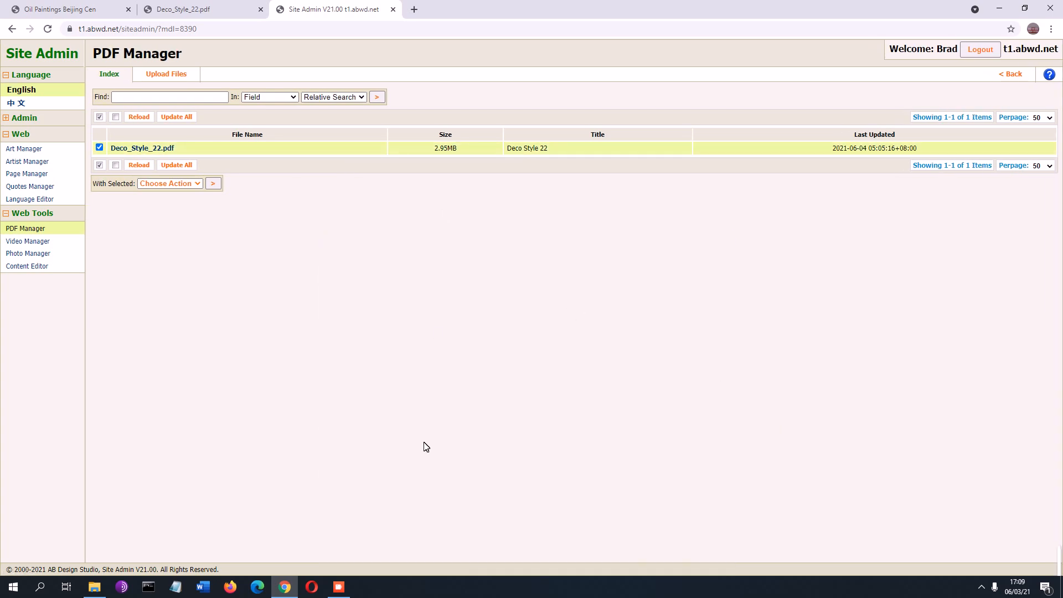